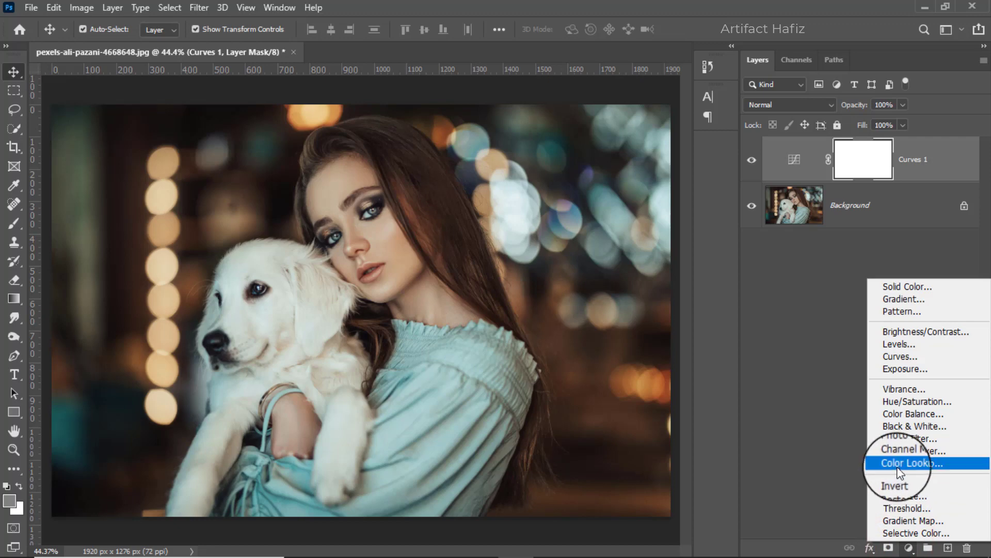
Add a Color Lookup adjustment layer using the FallColors.look 3DLUT, and compare the photo with and without it
left_click(904, 463)
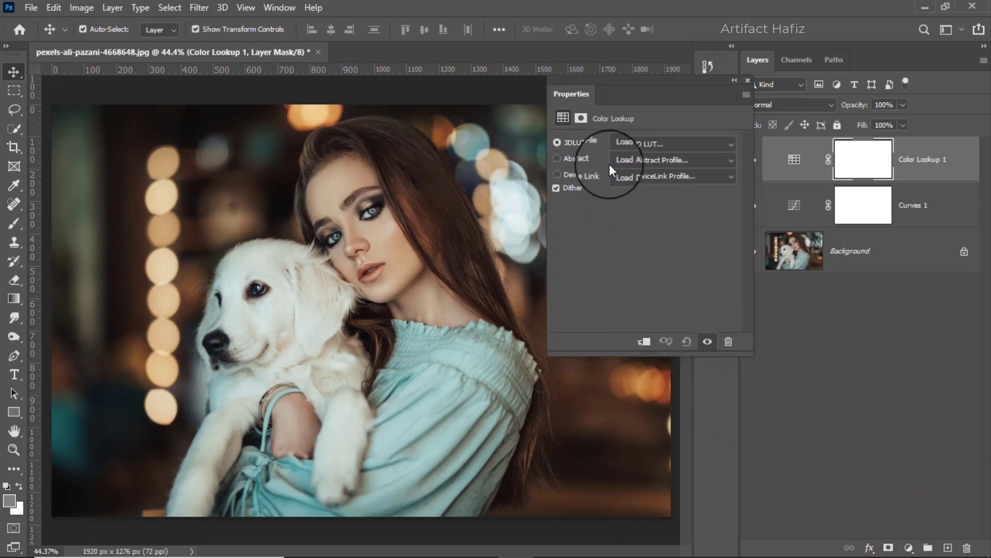
left_click(628, 143)
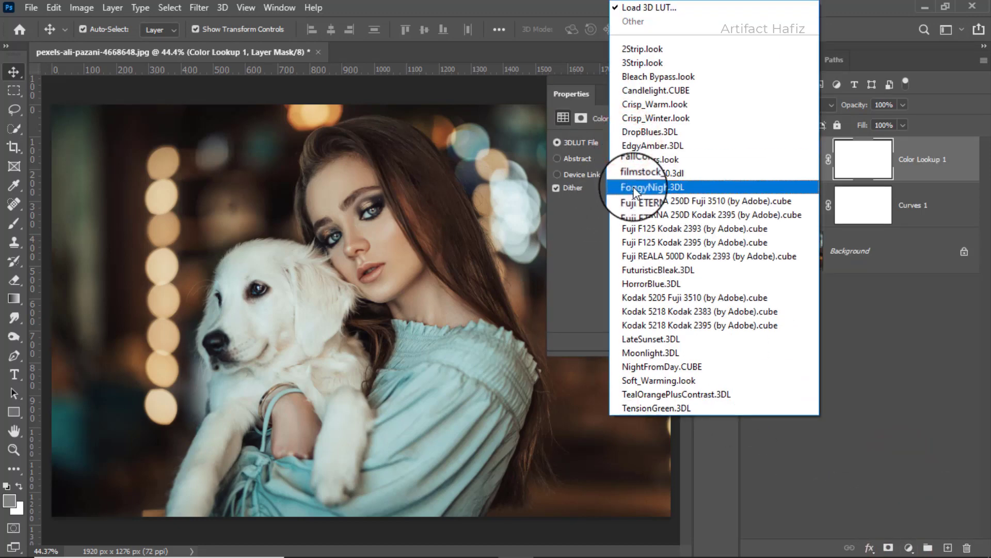
left_click(635, 161)
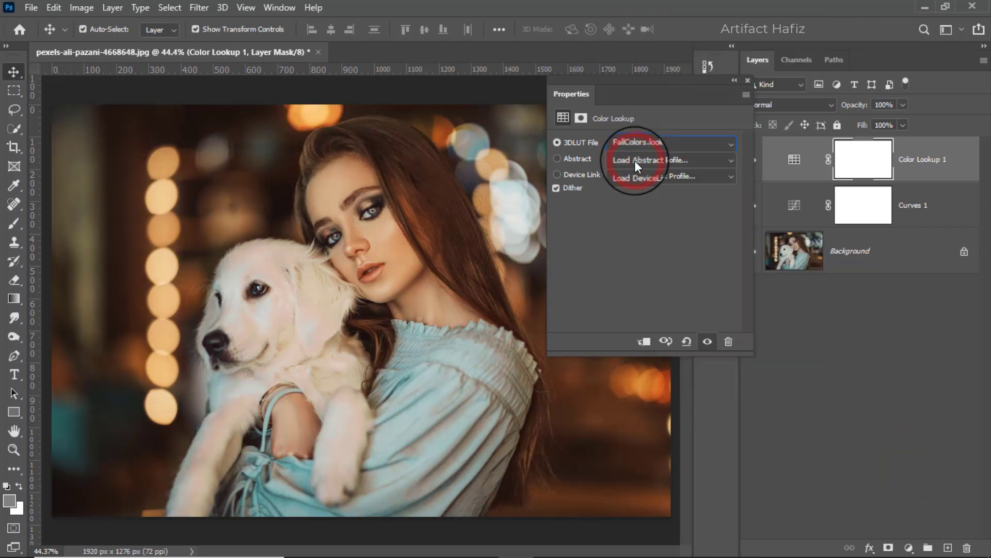
left_click(748, 80)
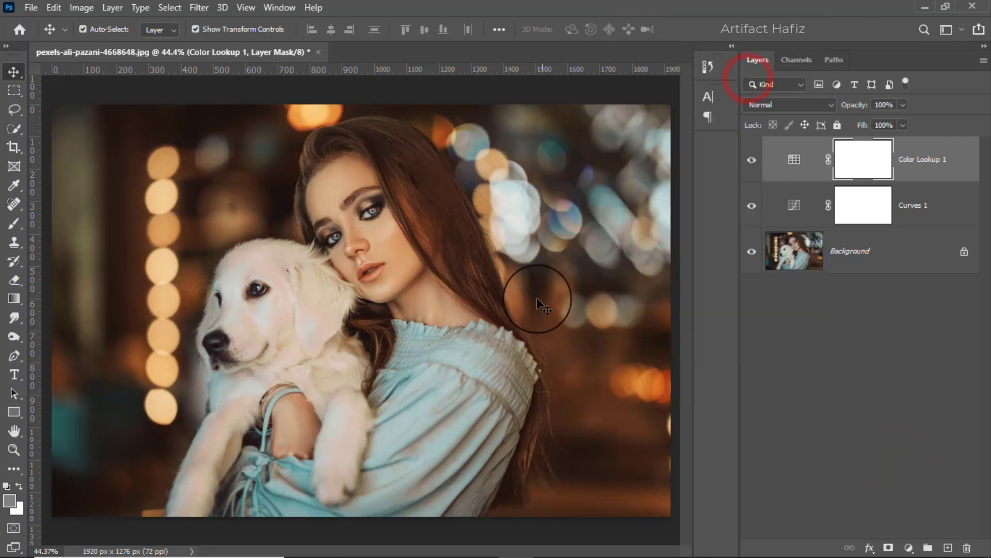
left_click(752, 160)
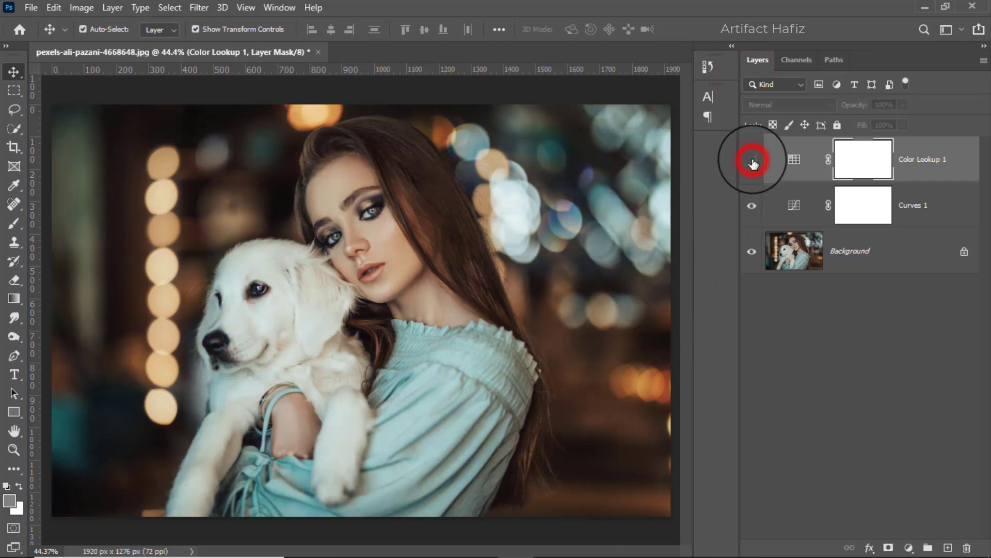
left_click(752, 160)
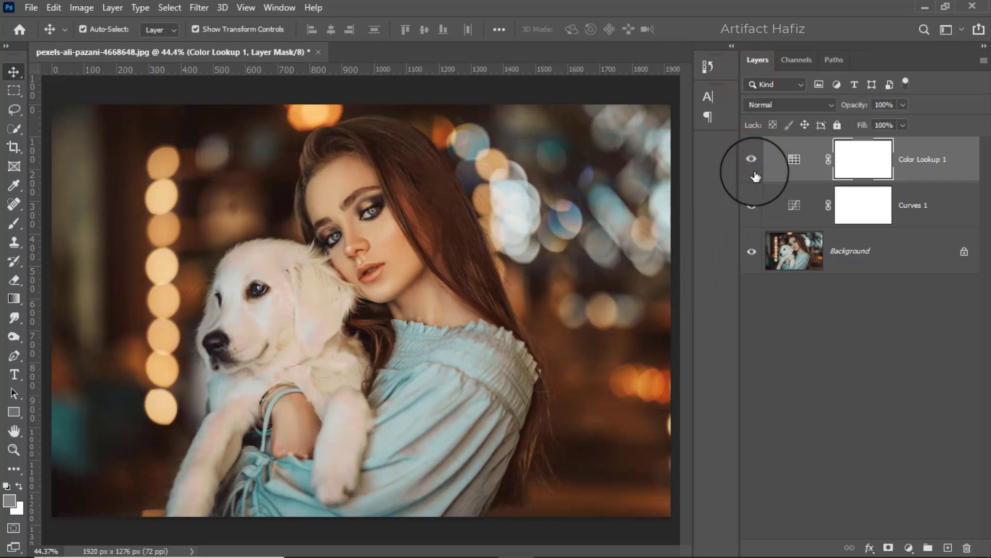
Invert the Color Lookup layer's mask to black so the effect is hidden across the photo
left_click(866, 160)
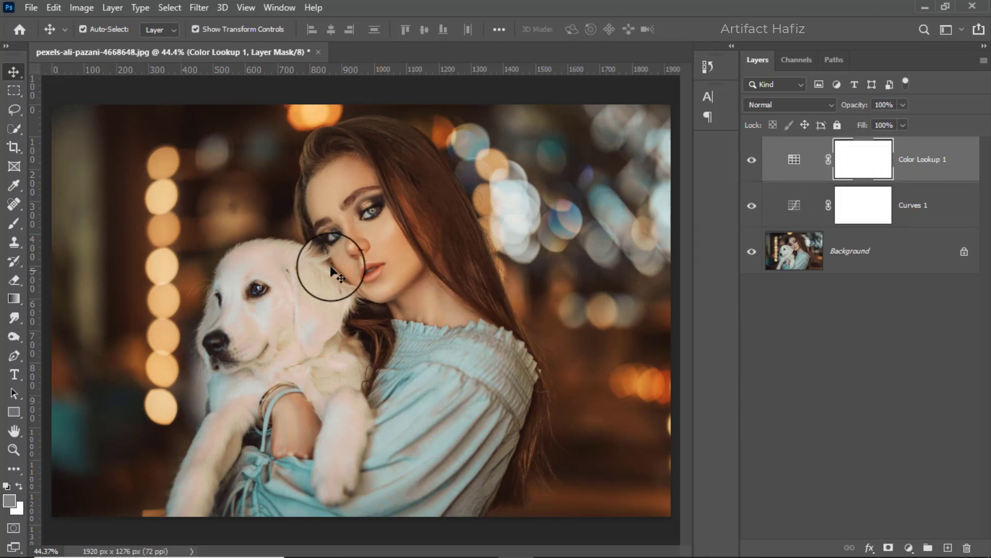
left_click(78, 8)
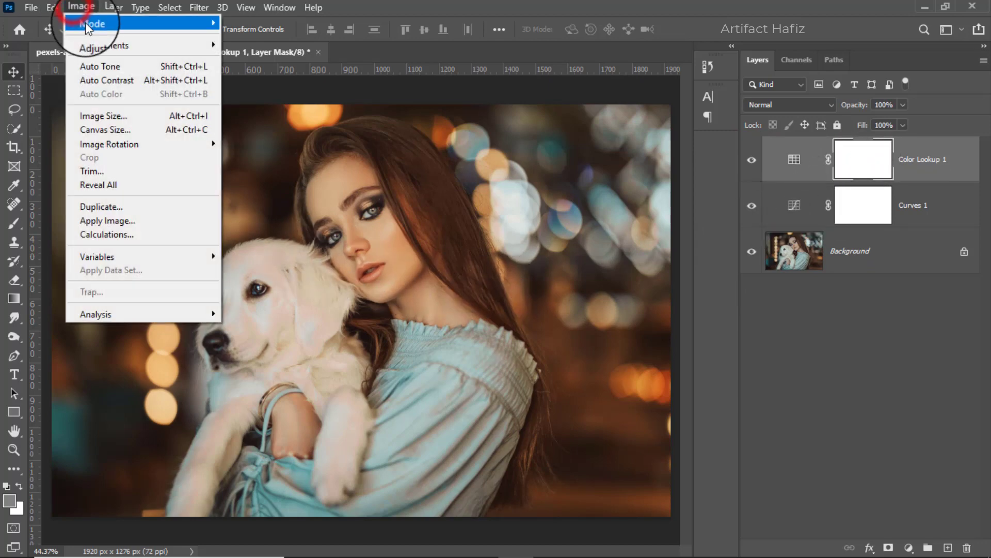
mouse_move(130, 45)
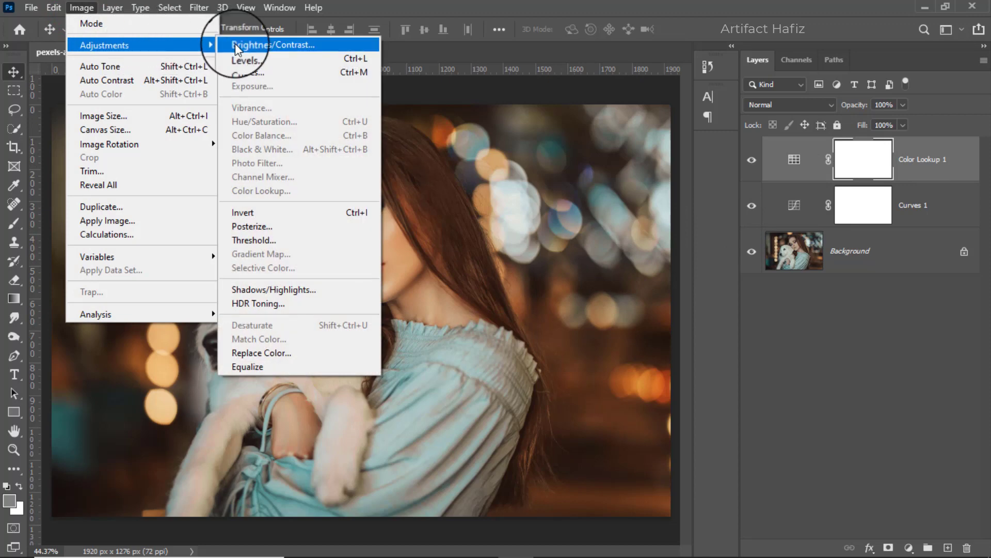
left_click(241, 213)
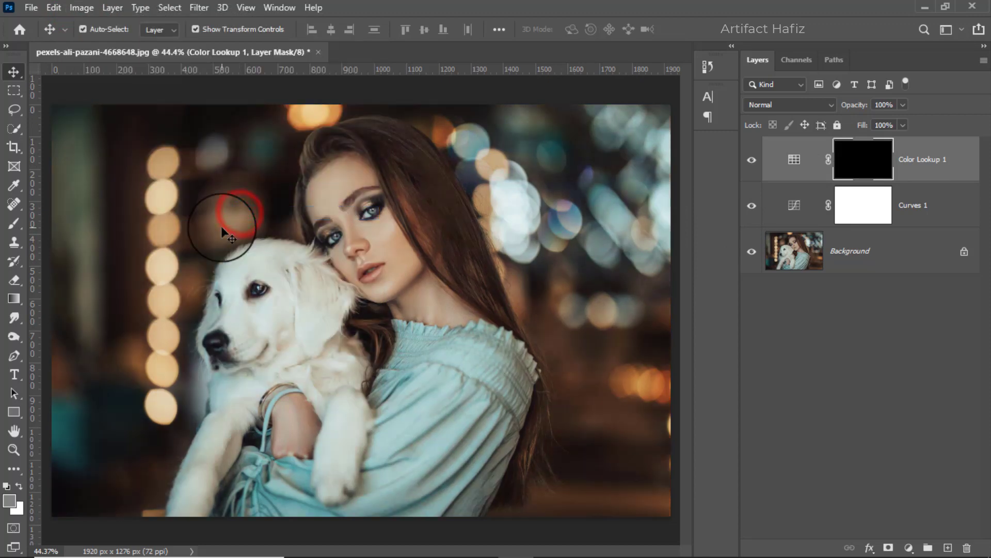
Set up a Soft Round brush at 180 px with 0% hardness and the default white foreground colour
left_click(13, 225)
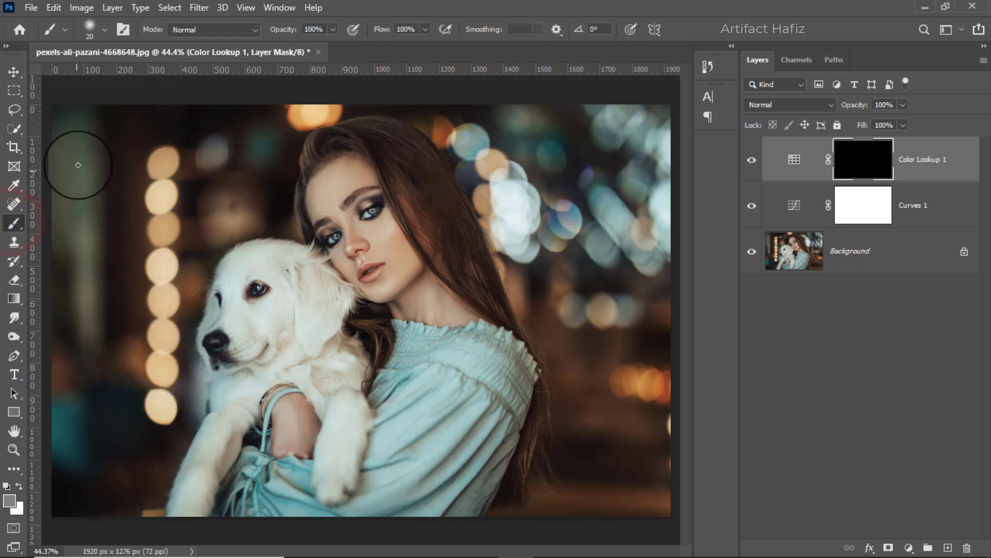
left_click(101, 31)
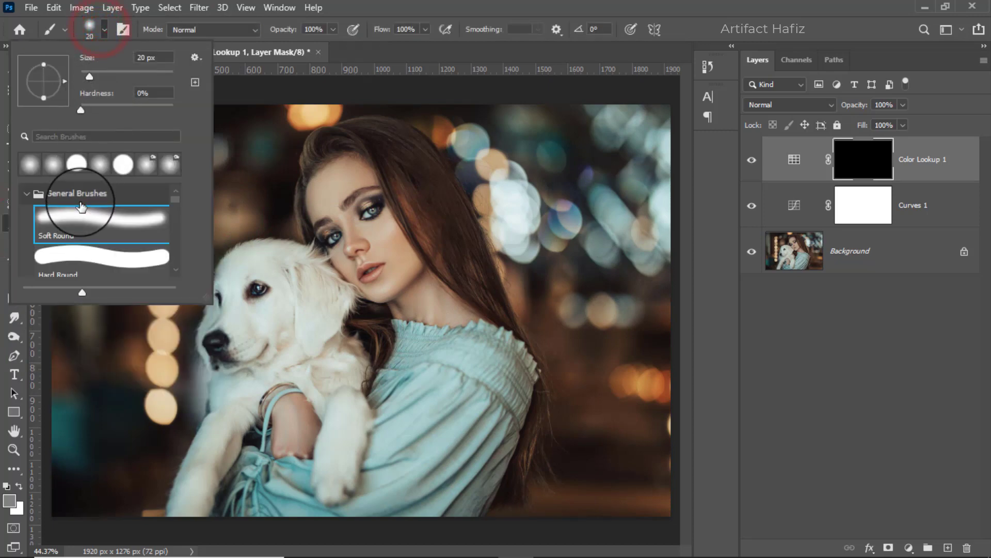
left_click(76, 221)
left_click_drag(88, 77, 146, 78)
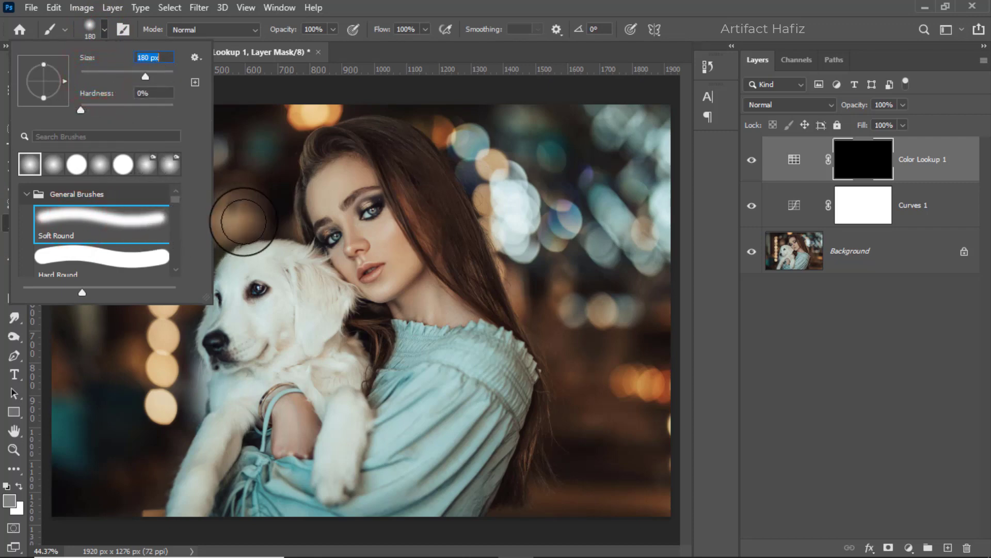
left_click(333, 30)
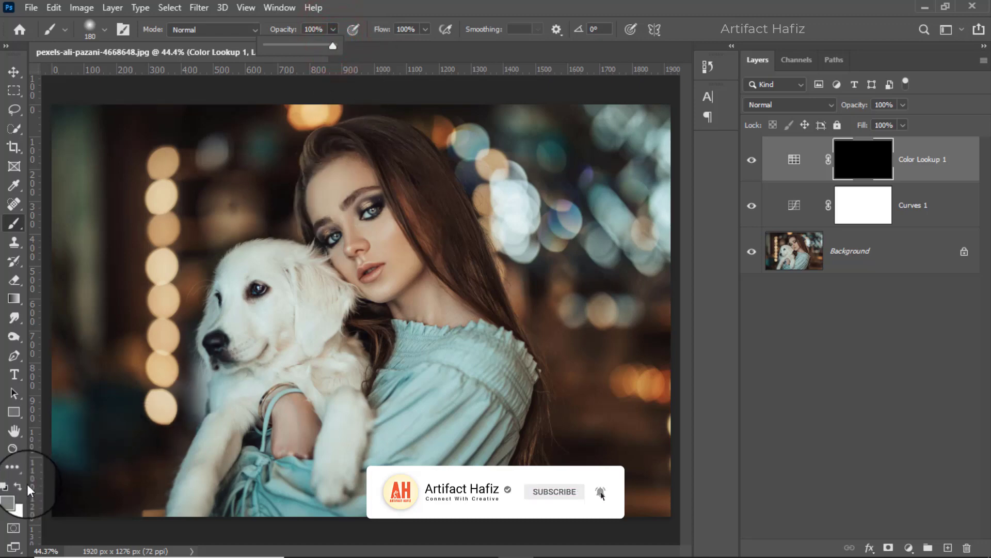
left_click(7, 486)
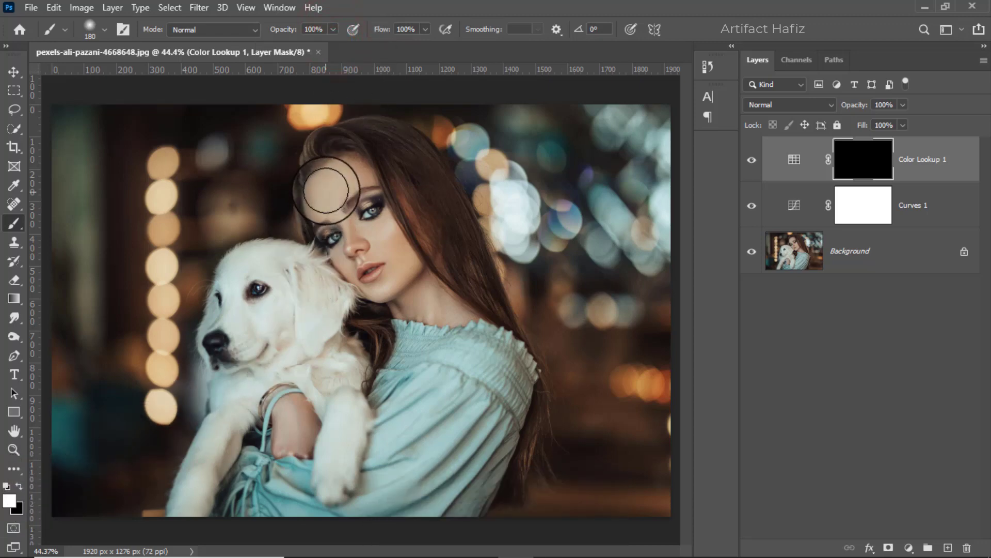
Paint white on the Color Lookup mask over the woman's face and neck, and check the layer's effect
mouse_move(325, 187)
left_mouse_down()
mouse_move(332, 228)
mouse_move(332, 177)
mouse_move(360, 201)
mouse_move(387, 255)
mouse_move(339, 228)
mouse_move(343, 243)
mouse_move(391, 282)
mouse_move(380, 276)
mouse_move(394, 261)
mouse_move(487, 324)
mouse_move(482, 315)
left_mouse_up()
mouse_move(344, 174)
left_mouse_down()
mouse_move(330, 190)
mouse_move(327, 213)
mouse_move(336, 216)
mouse_move(332, 203)
mouse_move(341, 239)
mouse_move(354, 255)
mouse_move(353, 214)
mouse_move(375, 261)
mouse_move(357, 251)
mouse_move(385, 287)
mouse_move(378, 267)
mouse_move(387, 296)
mouse_move(420, 293)
left_mouse_up()
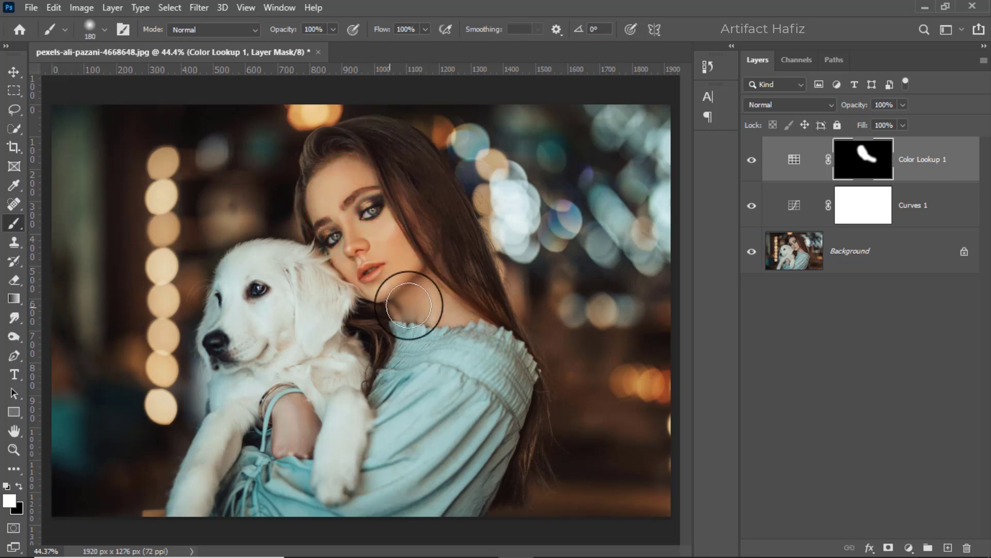
left_click(751, 163)
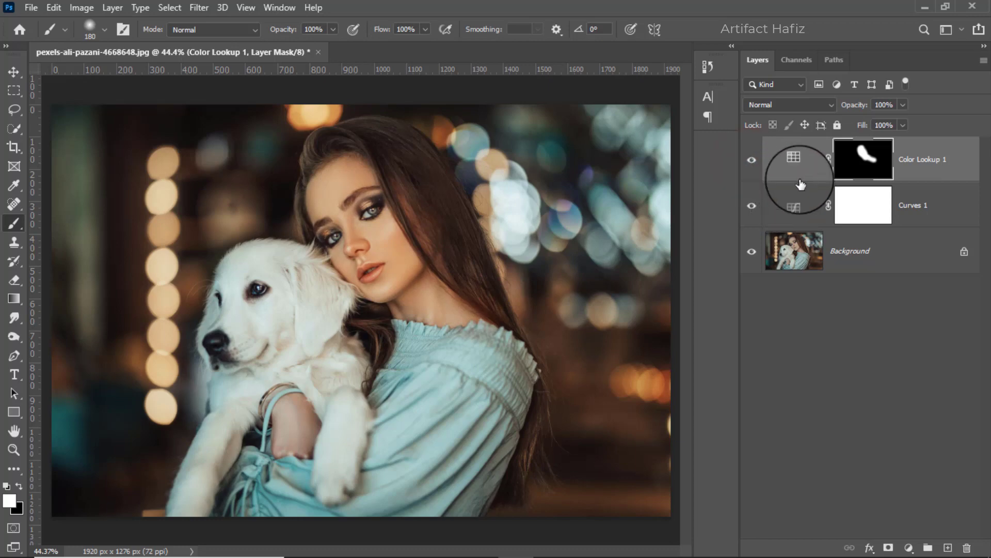
Lower the Color Lookup layer's opacity to 65% and compare the result with the layer hidden
left_click(914, 160)
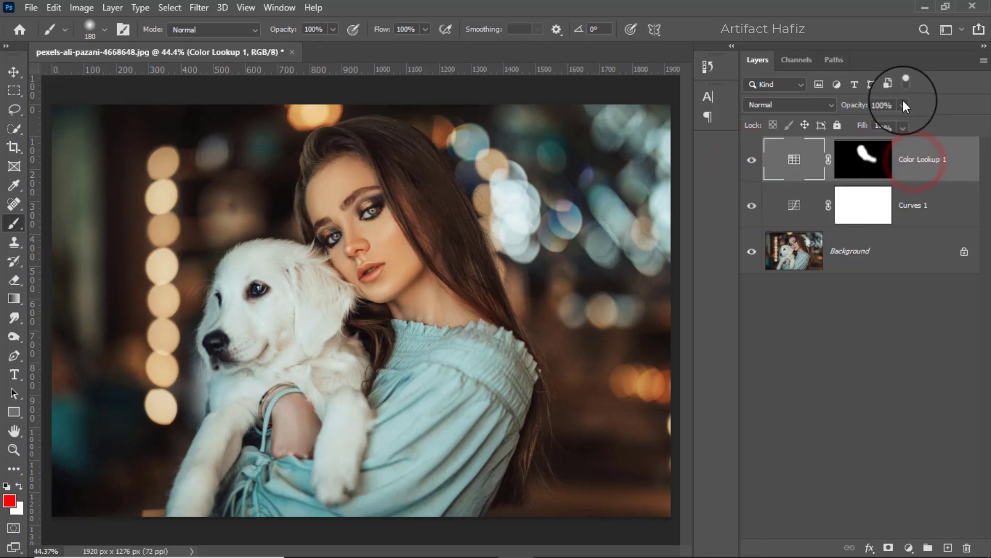
left_click_drag(903, 120, 881, 124)
left_click(752, 160)
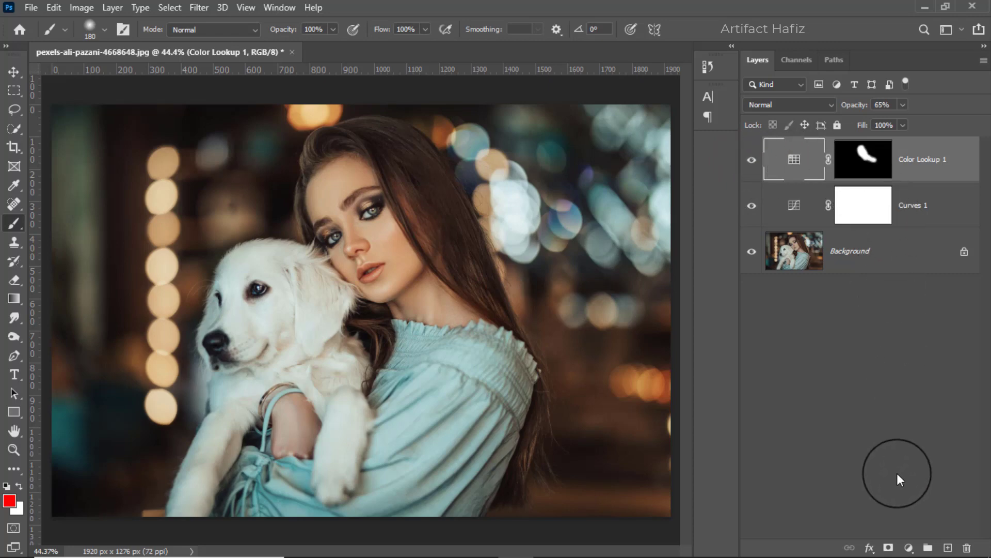
Add a Levels adjustment layer above the Color Lookup layer and set its white input level to 241
left_click(907, 547)
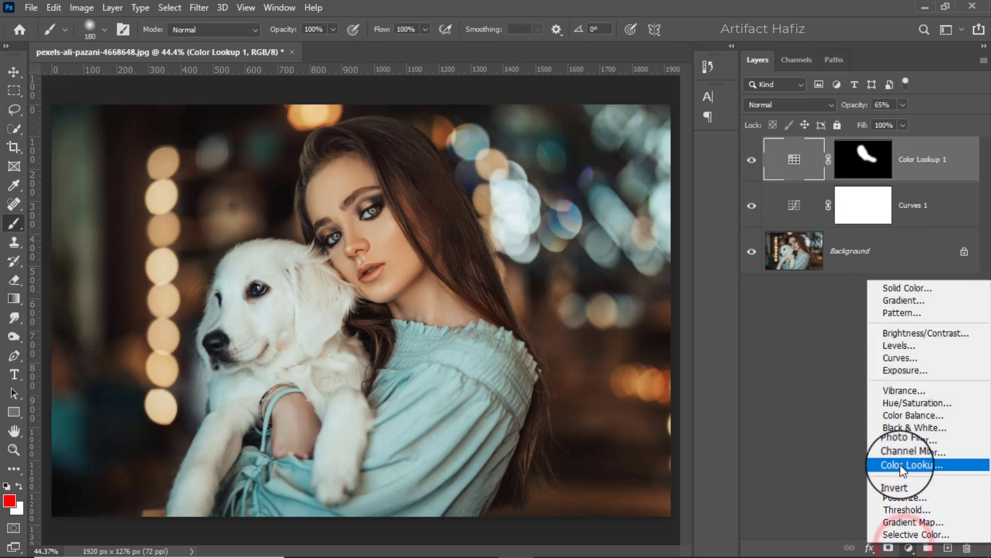
left_click(905, 347)
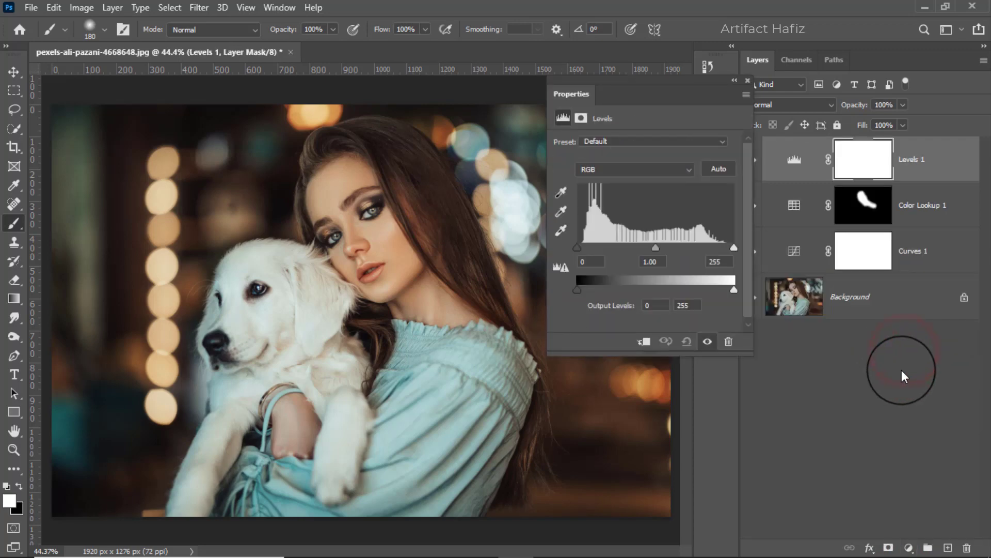
left_click_drag(733, 248, 726, 248)
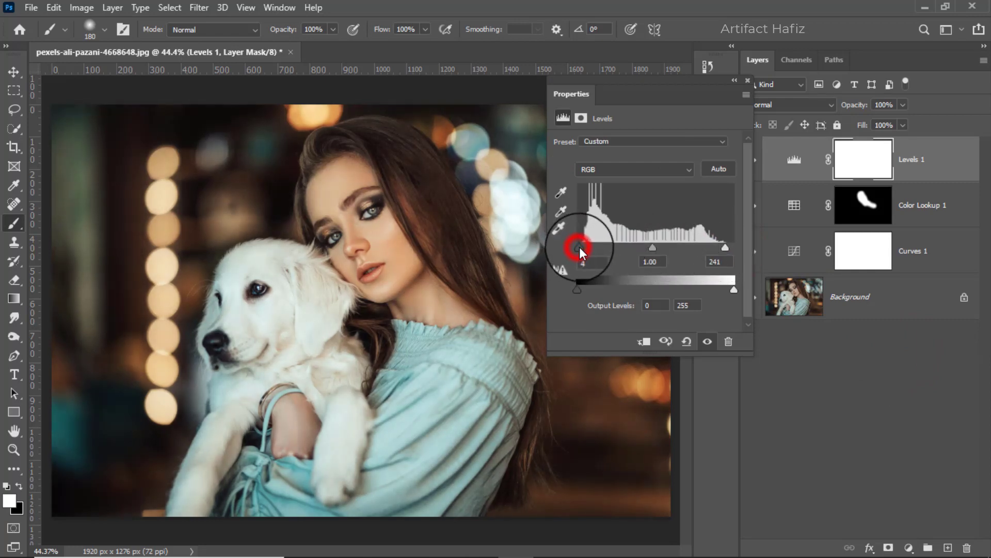
left_click(748, 80)
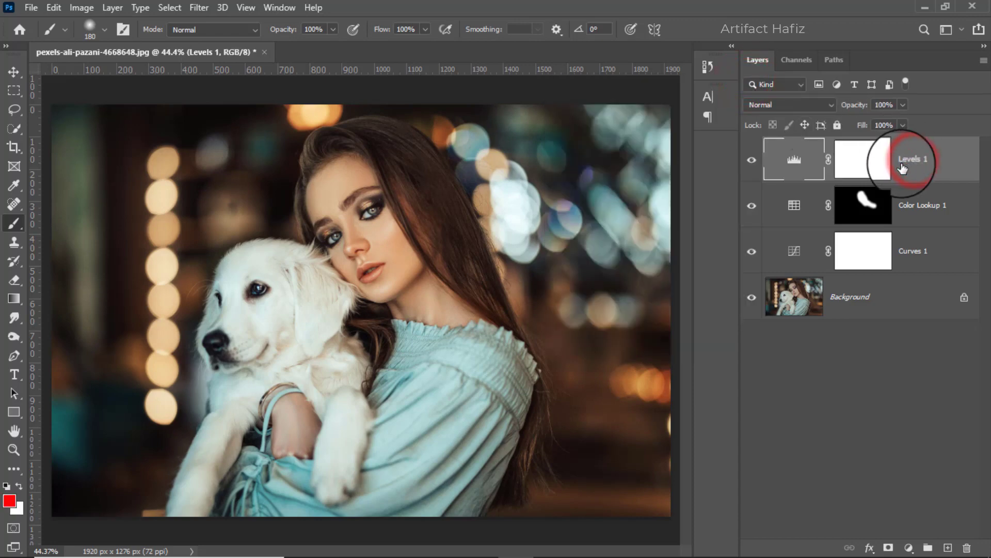
Stamp all visible layers into a new top layer and convert it for Smart Filters
key("ctrl+alt+shift+e")
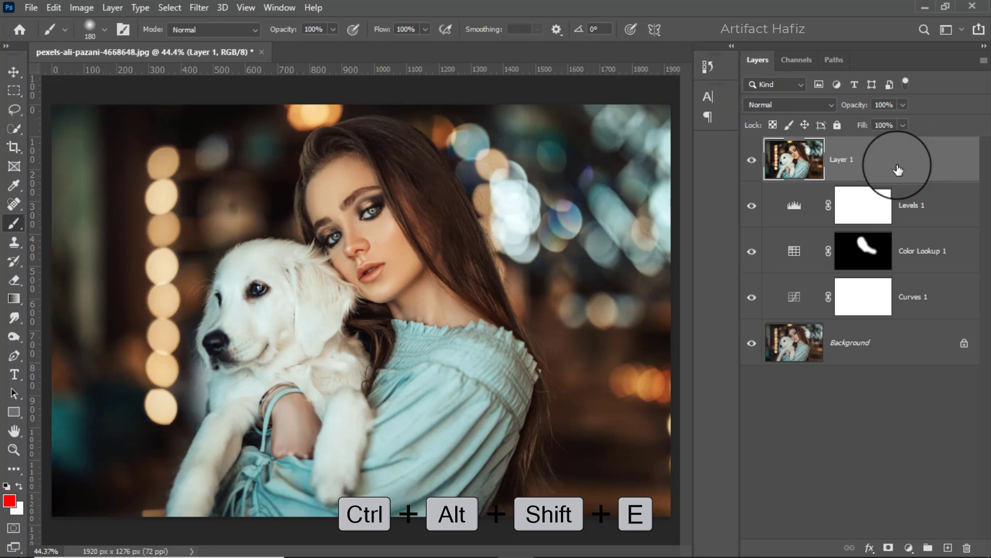
left_click(199, 8)
left_click(209, 45)
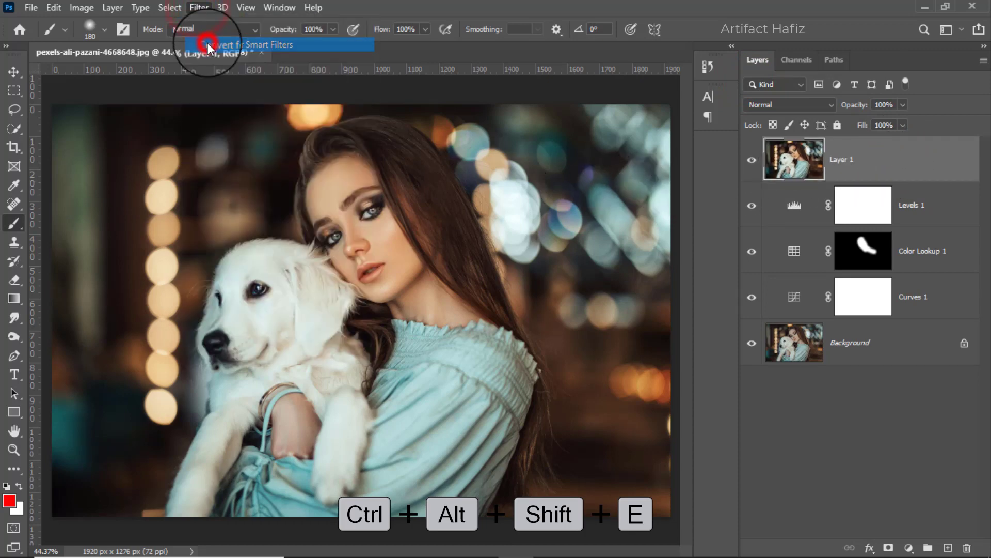
Open the Camera Raw Filter on the merged layer and set Temperature +3, Tint -5, Contrast -4, Highlights -24, Whites +50 and Blacks +13
left_click(199, 8)
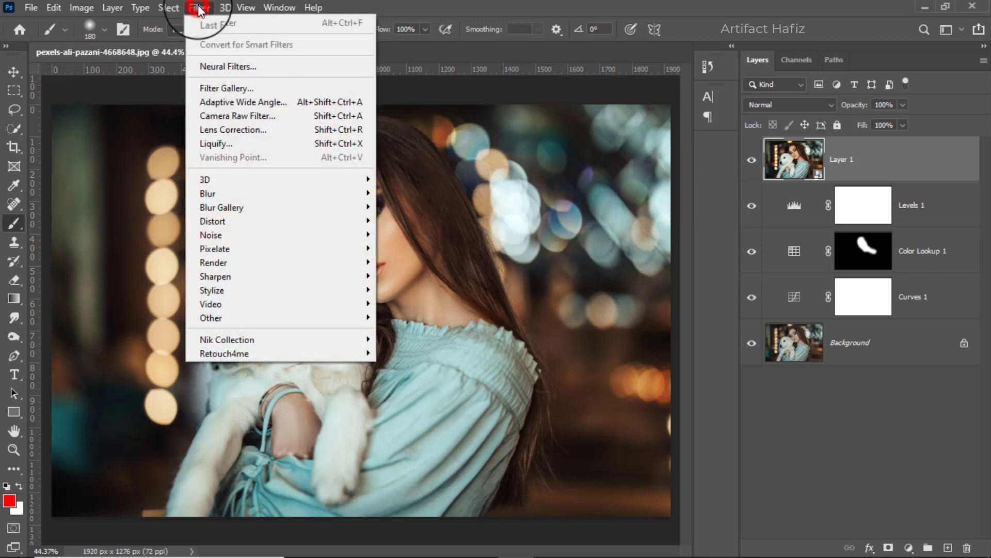
left_click(231, 117)
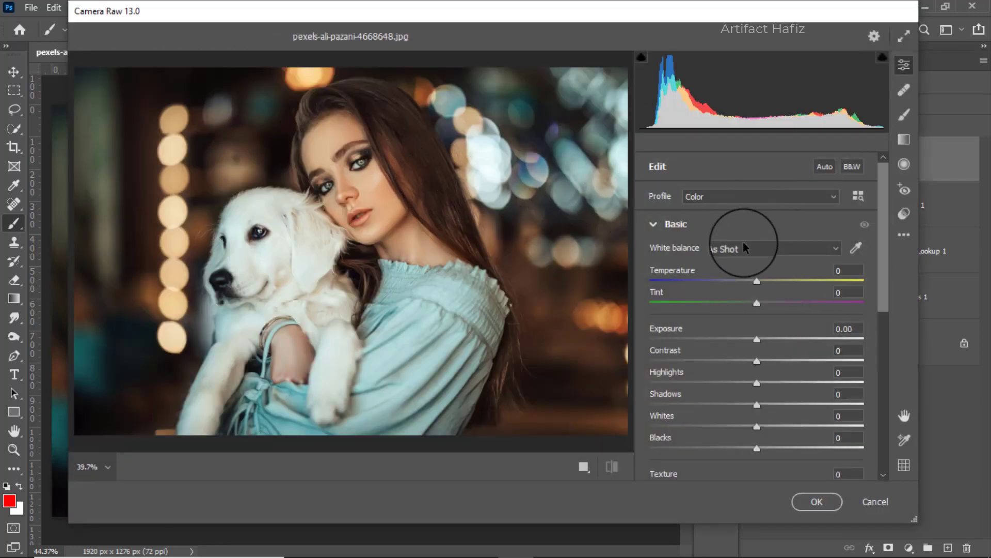
left_click_drag(758, 282, 730, 383)
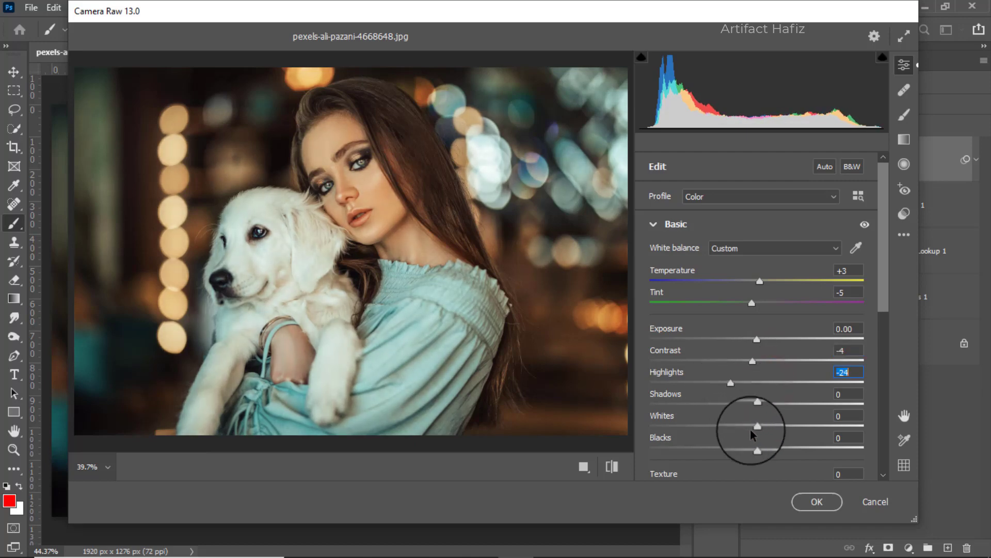
left_click_drag(757, 426, 812, 425)
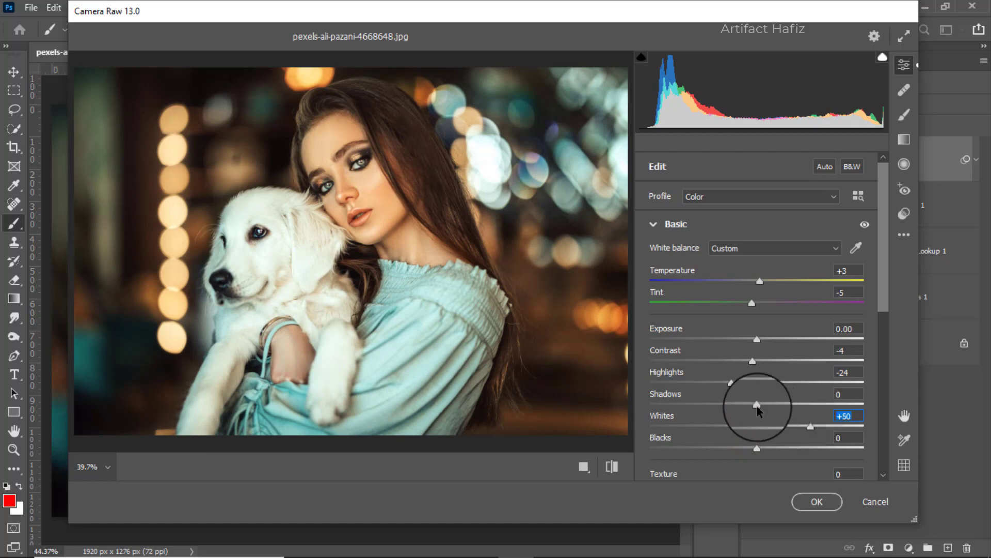
mouse_move(757, 404)
left_mouse_down()
mouse_move(782, 404)
mouse_move(757, 408)
left_mouse_up()
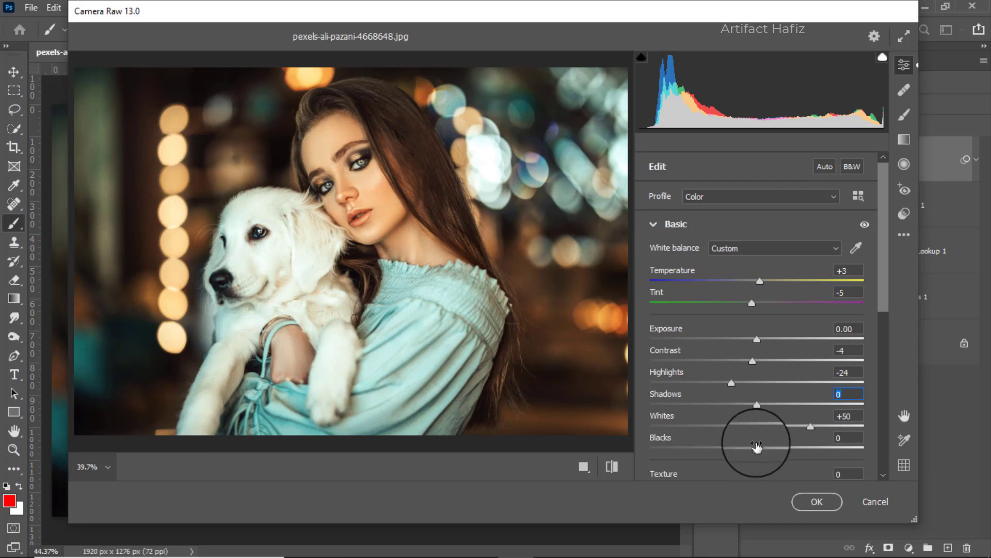
mouse_move(757, 447)
left_mouse_down()
mouse_move(818, 444)
mouse_move(769, 446)
left_mouse_up()
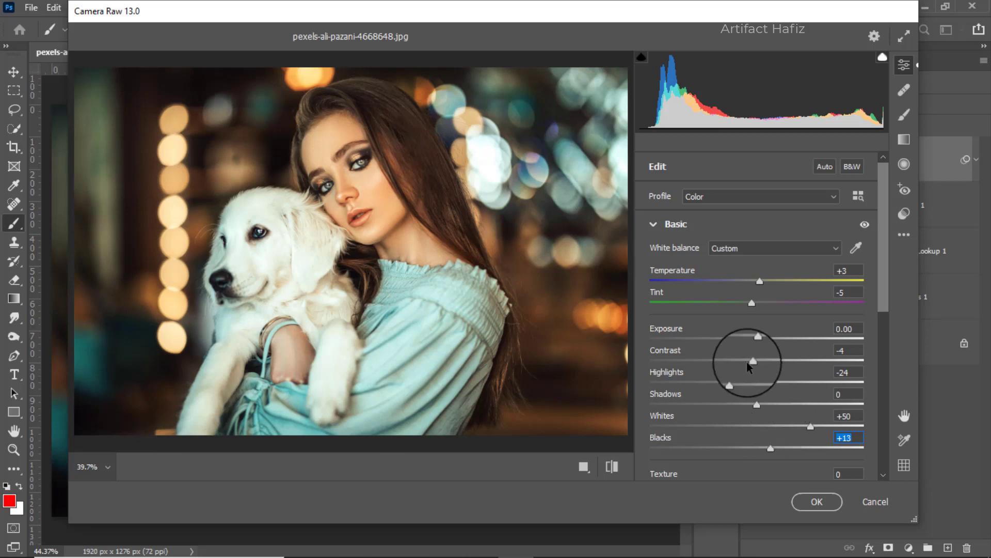
Set the Camera Raw Texture to -2, Clarity to +3 and Dehaze to -5
scroll(746, 362, "down", 3)
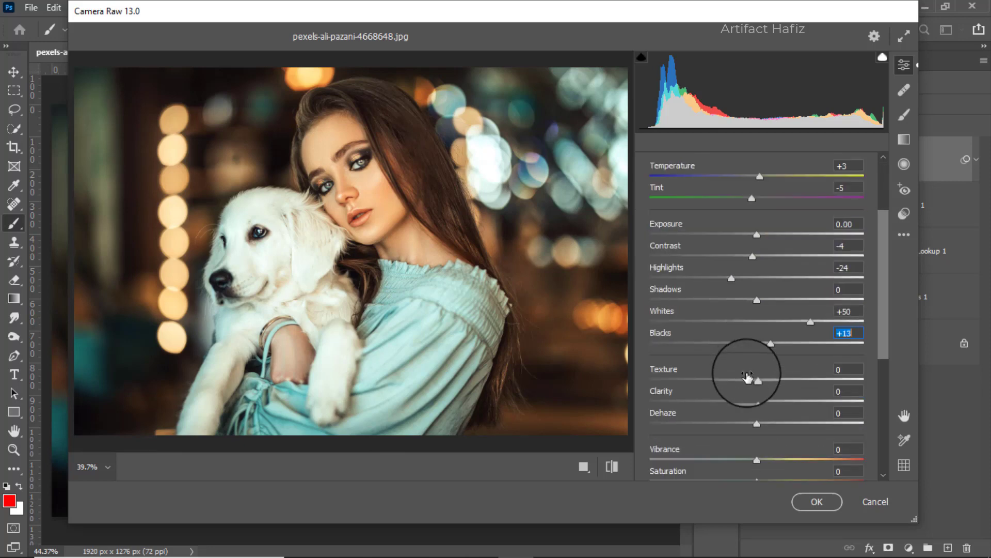
left_click_drag(758, 380, 759, 404)
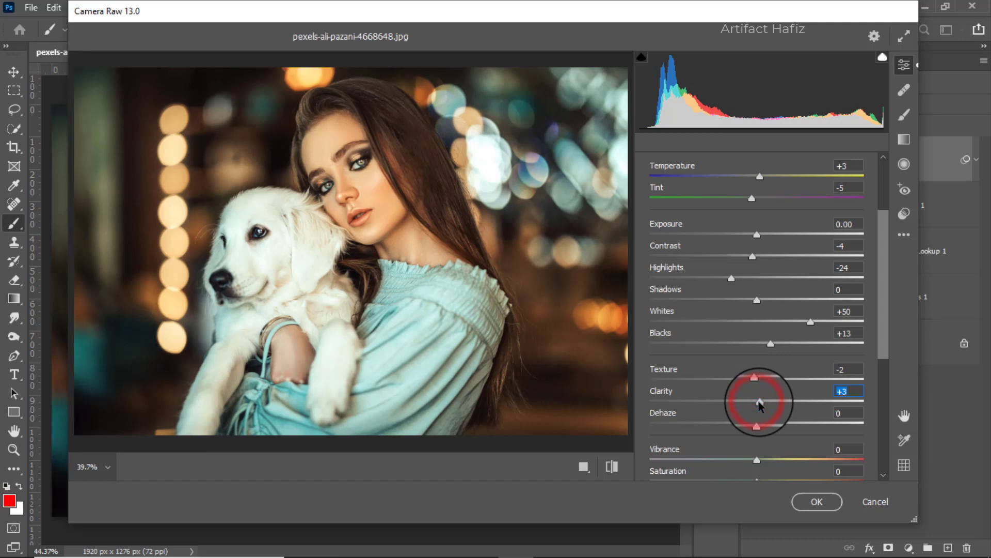
scroll(759, 374, "down", 1)
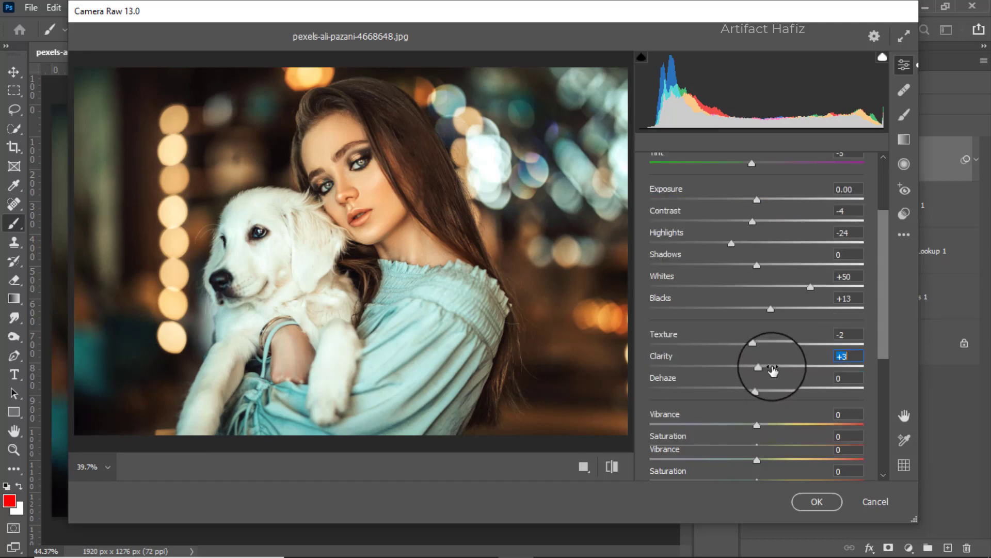
mouse_move(757, 390)
left_mouse_down()
mouse_move(779, 395)
mouse_move(747, 403)
left_mouse_up()
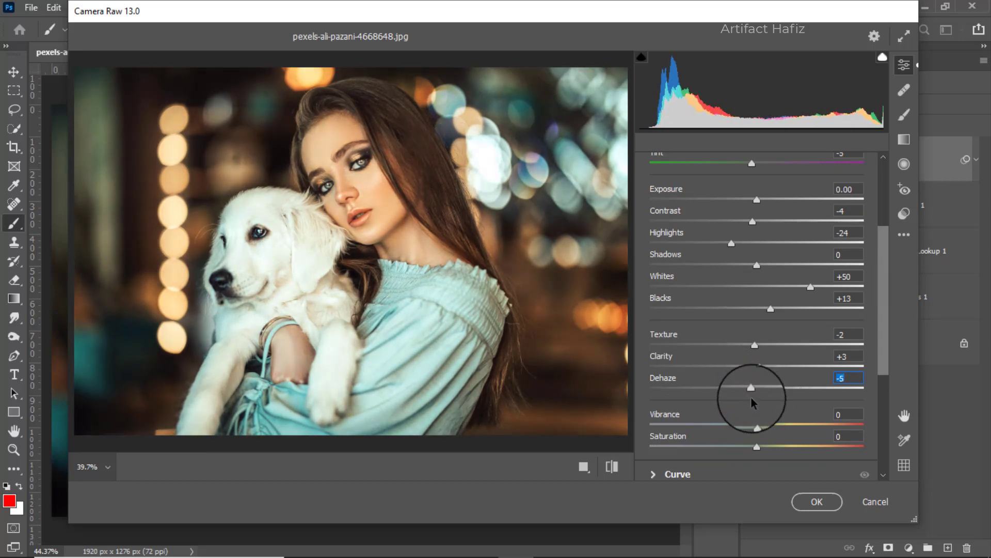
Set the Camera Raw Vibrance to +48
scroll(757, 395, "down", 1)
left_click_drag(755, 390, 807, 395)
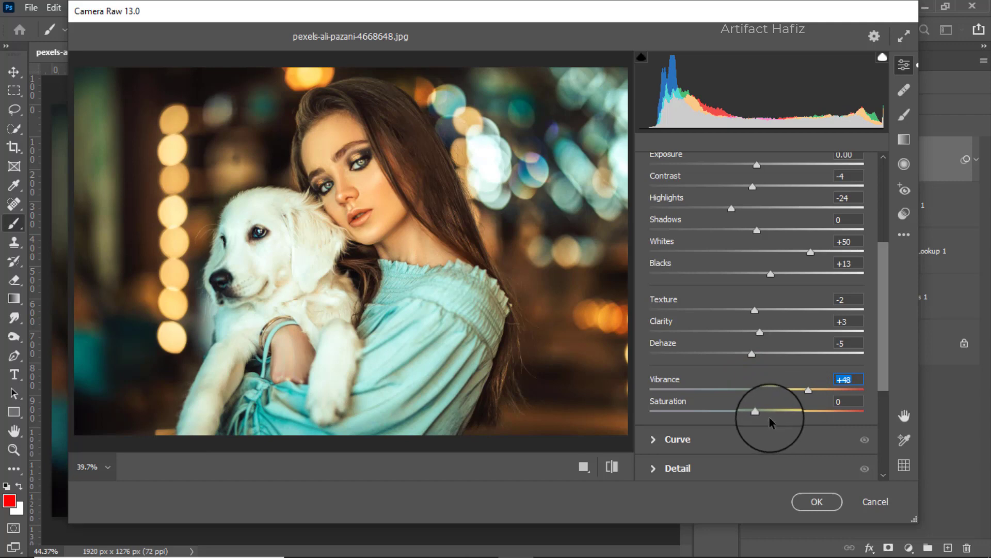
On the blue-channel point curve, raise the black point to output 6 and add points at input 63/output 64 and input 197/output 198
scroll(750, 352, "down", 3)
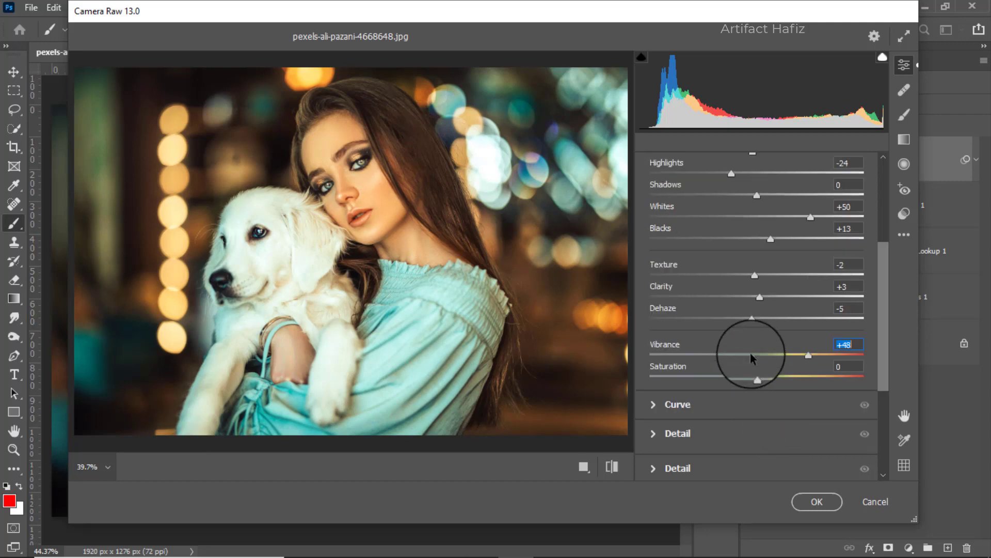
left_click(699, 371)
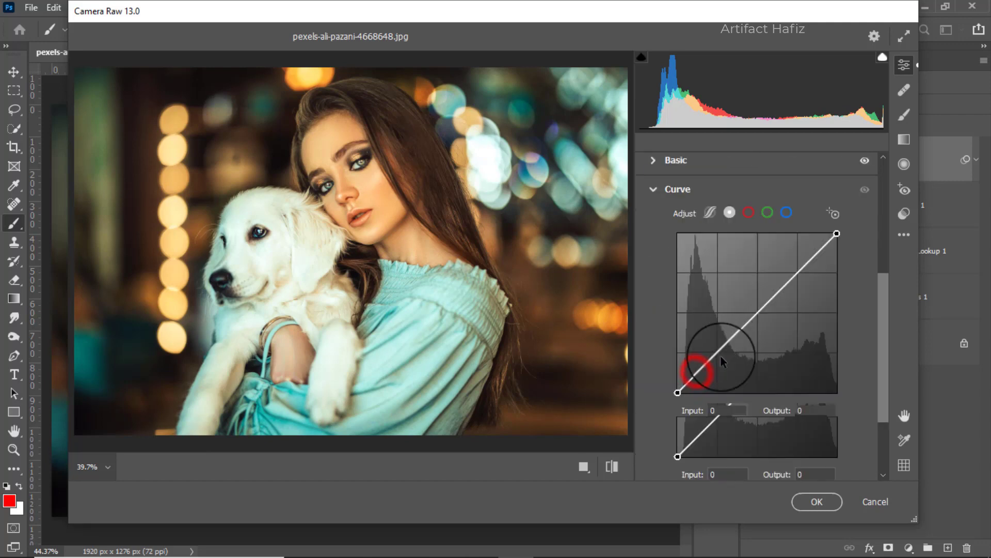
left_click(786, 212)
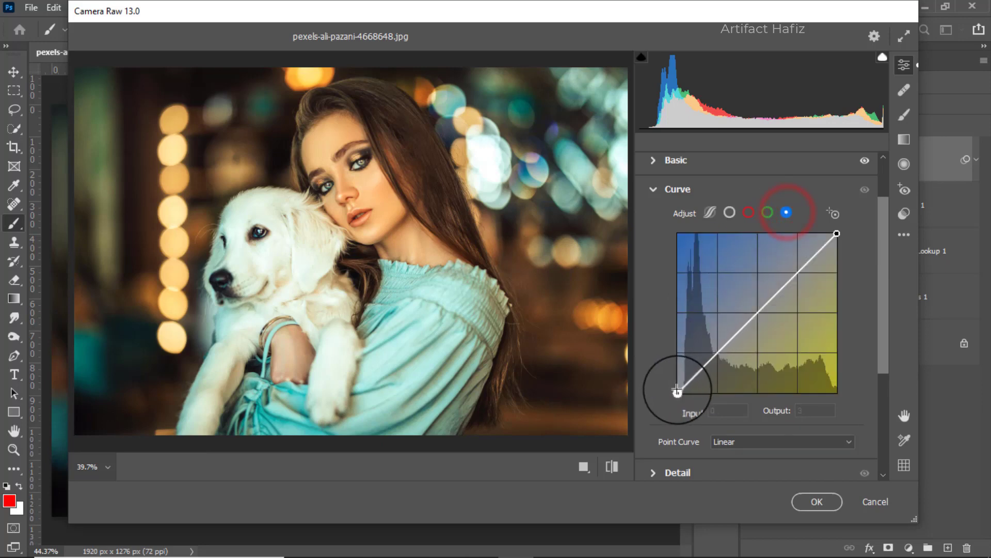
left_click_drag(677, 393, 679, 389)
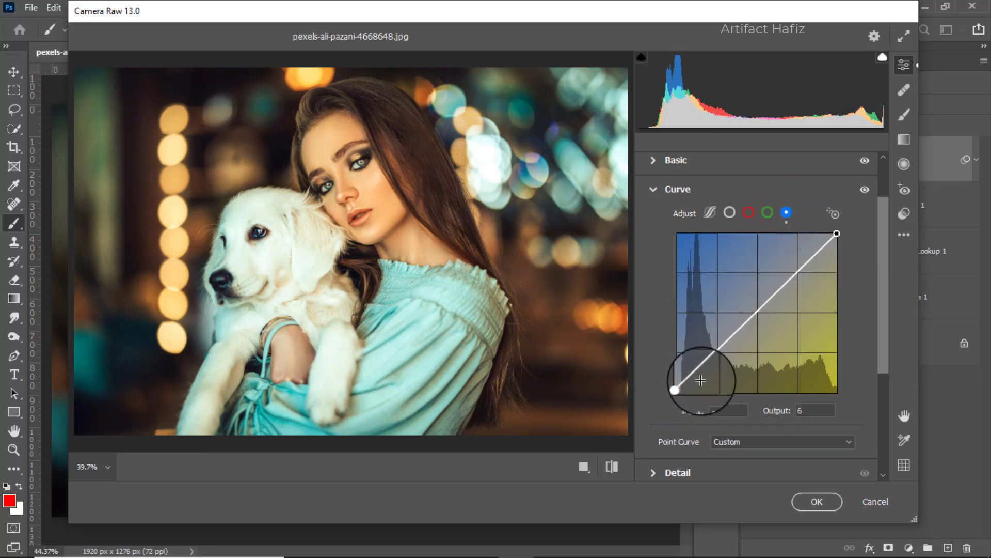
left_click(717, 352)
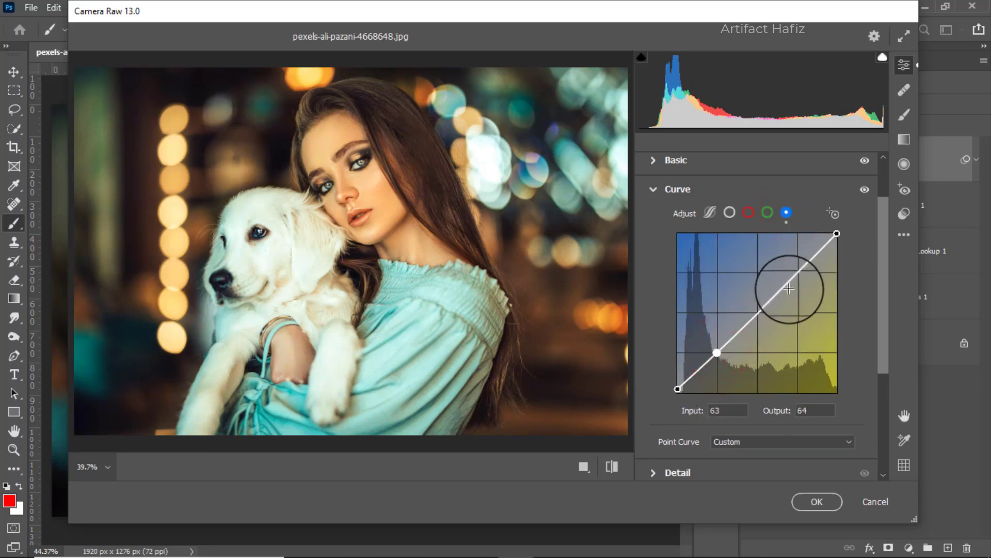
left_click_drag(793, 271, 801, 268)
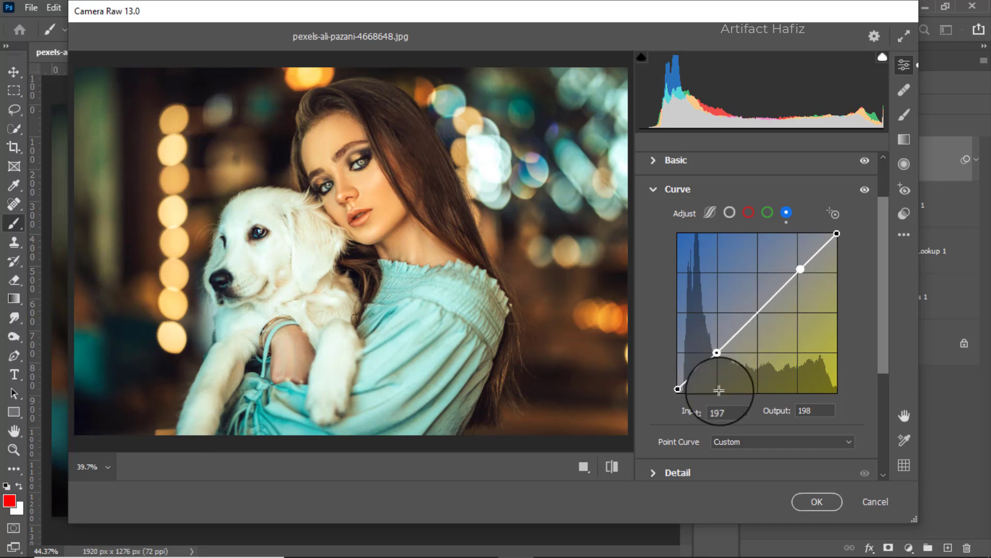
In the Camera Raw Detail settings, set Sharpening to 8 and Noise Reduction to 4
scroll(736, 434, "down", 3)
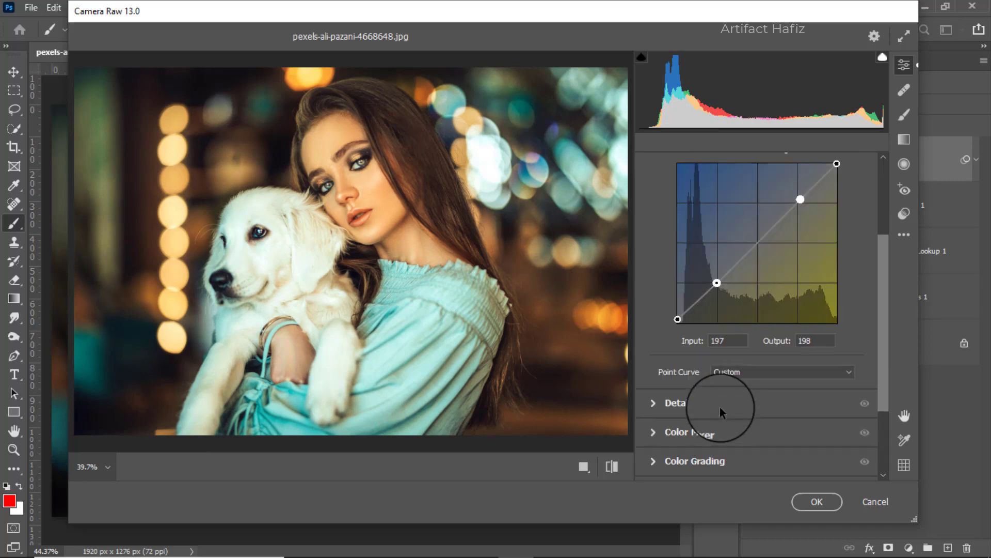
left_click(721, 406)
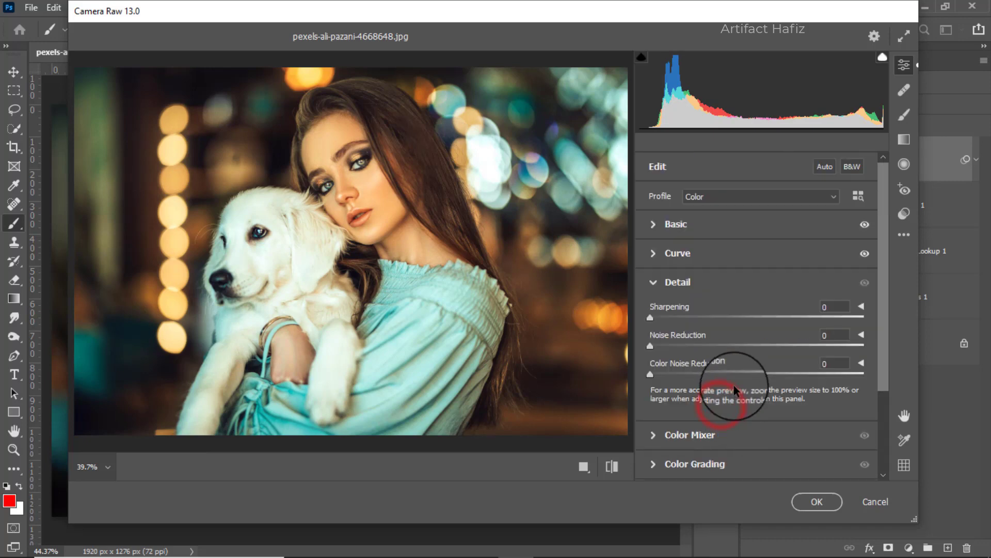
left_click(654, 314)
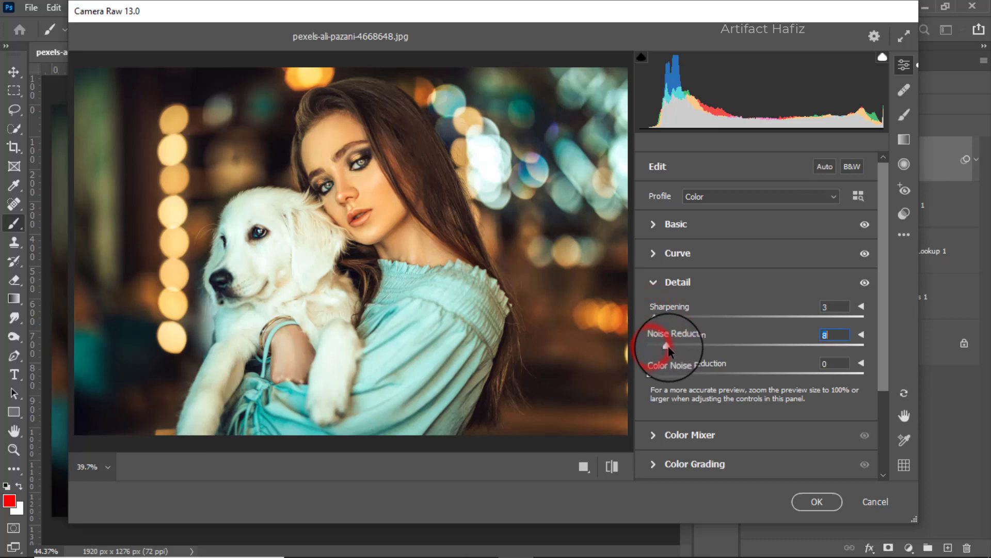
scroll(675, 340, "down", 1)
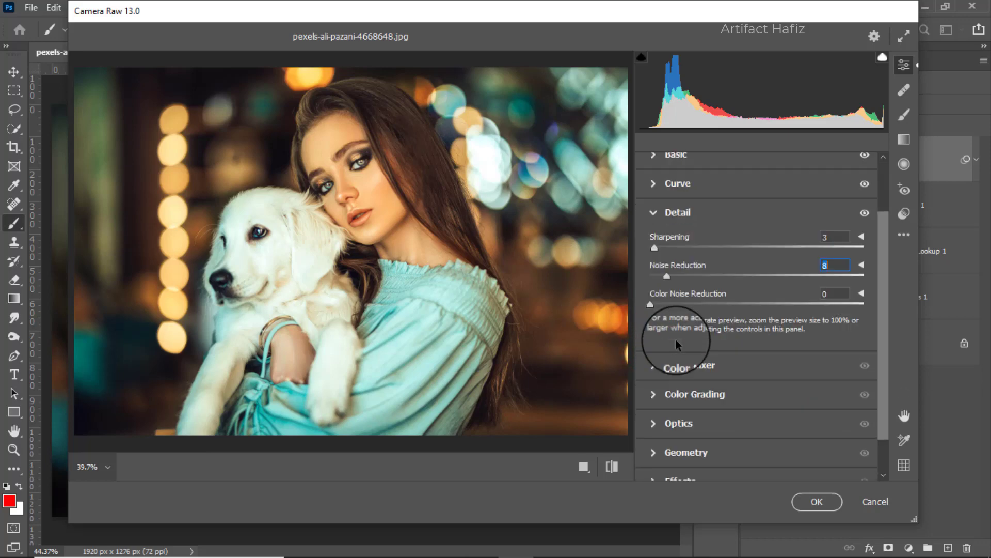
left_click_drag(653, 242, 660, 279)
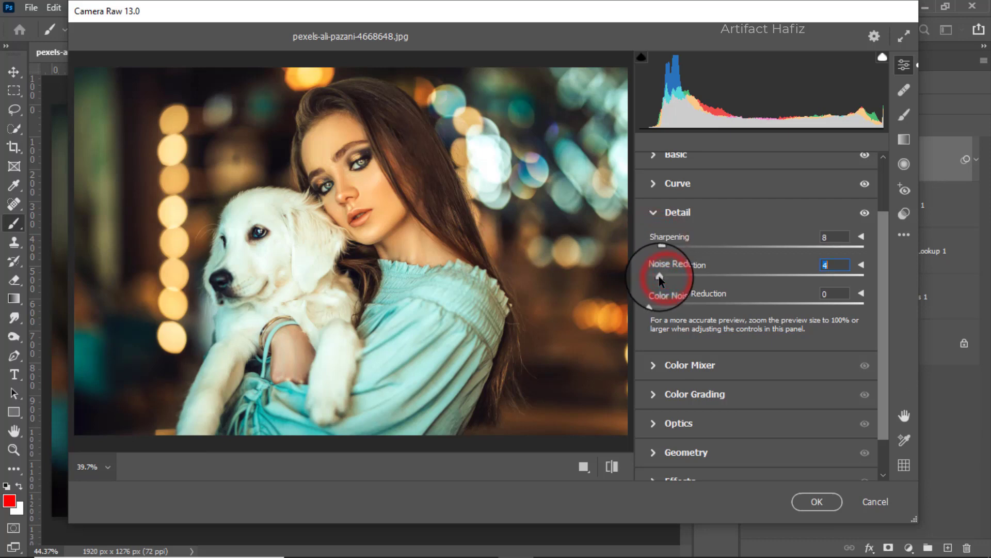
Set the Color Mixer saturation to Reds +20, Oranges +5, Yellows -7, Greens +5, Aquas -25 and Blues -21
left_click(685, 368)
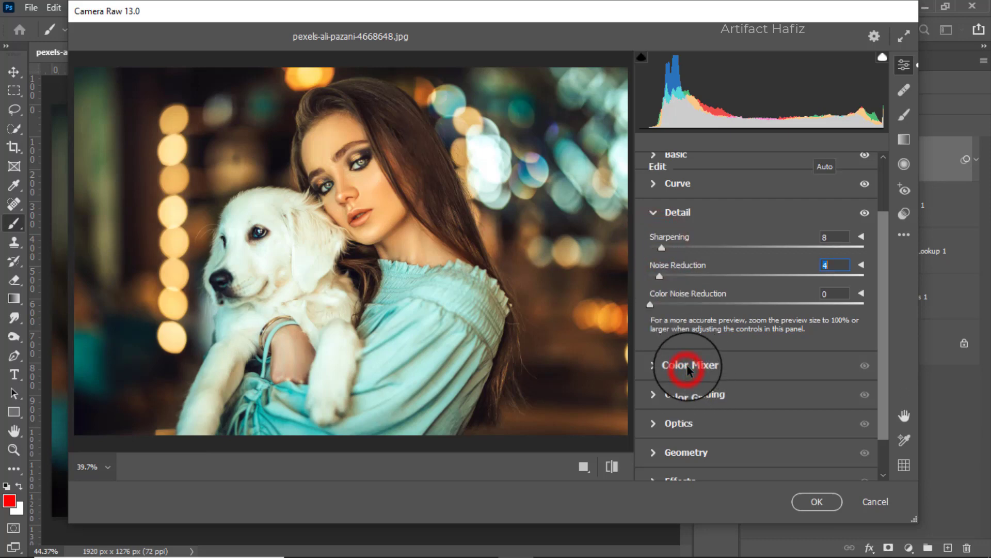
left_click(700, 250)
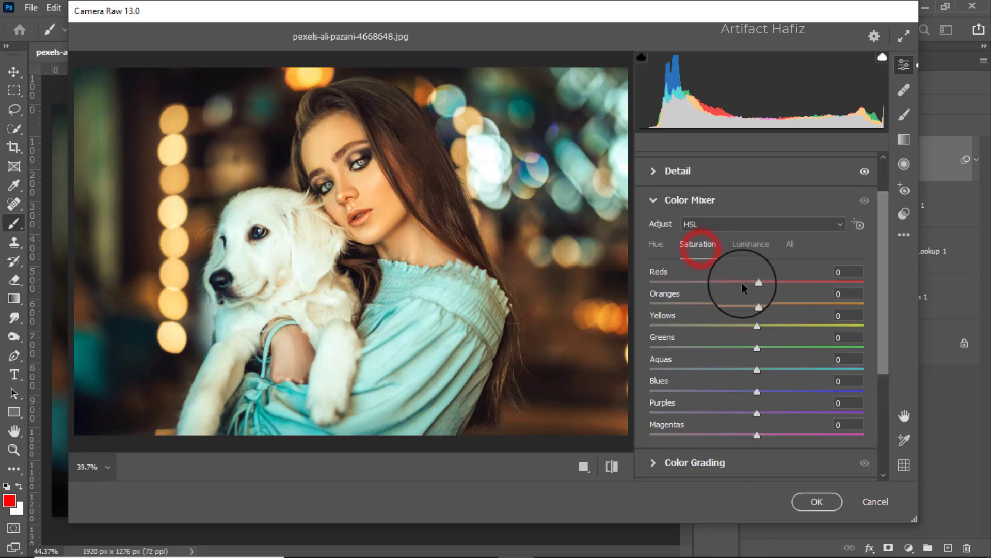
left_click_drag(757, 283, 729, 282)
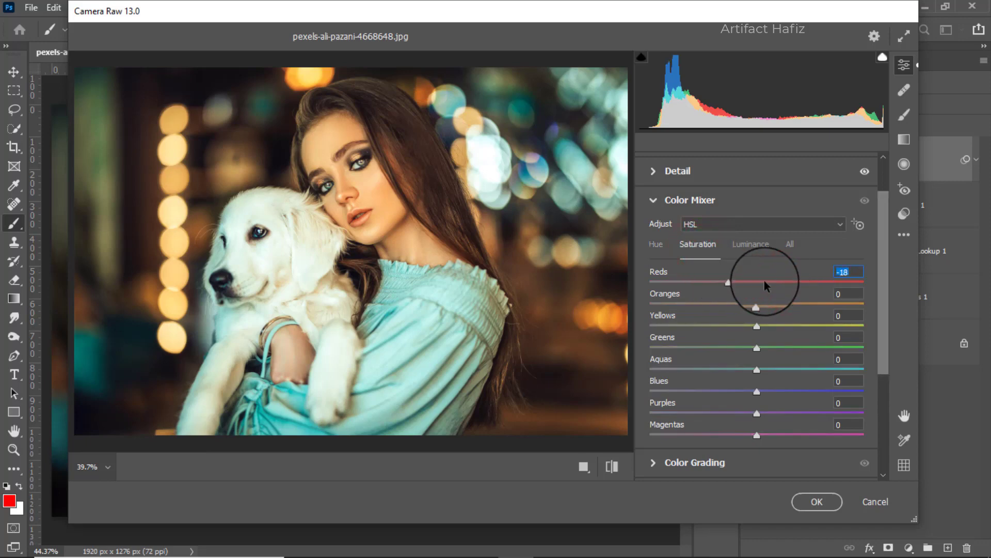
left_click_drag(800, 284, 732, 394)
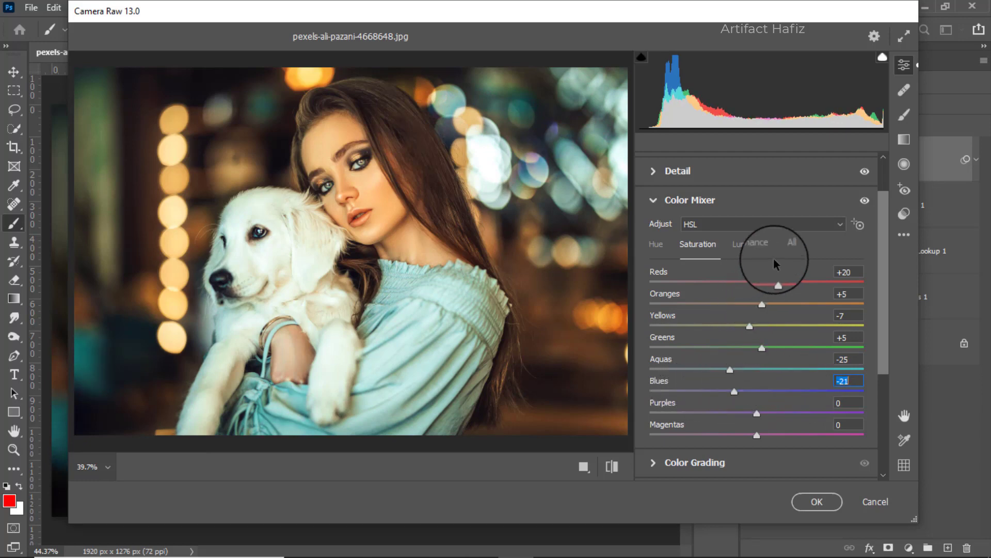
Set the Color Mixer luminance to Reds +83, Oranges -3, Yellows +6, Greens +3, Aquas +8 and Blues +19
left_click(746, 246)
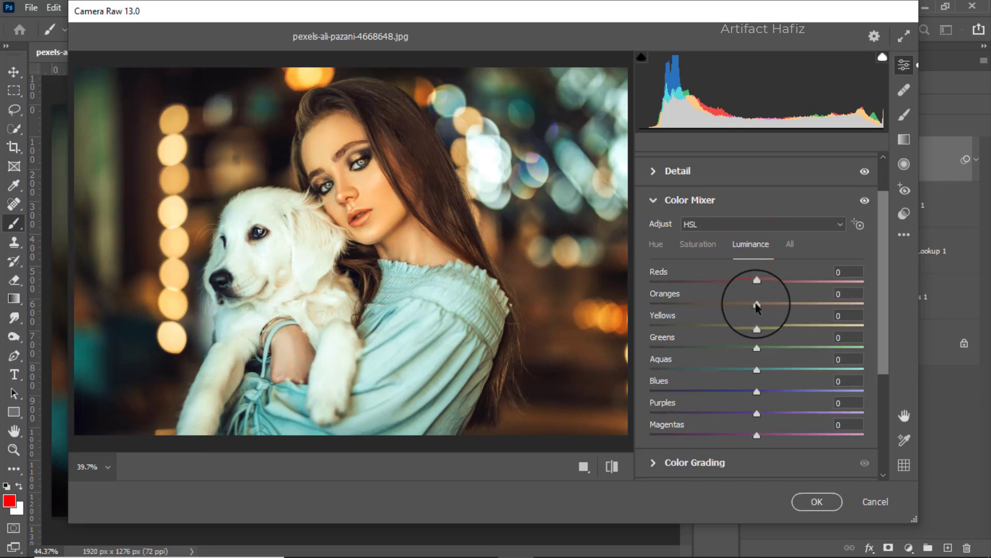
left_click_drag(785, 308, 751, 321)
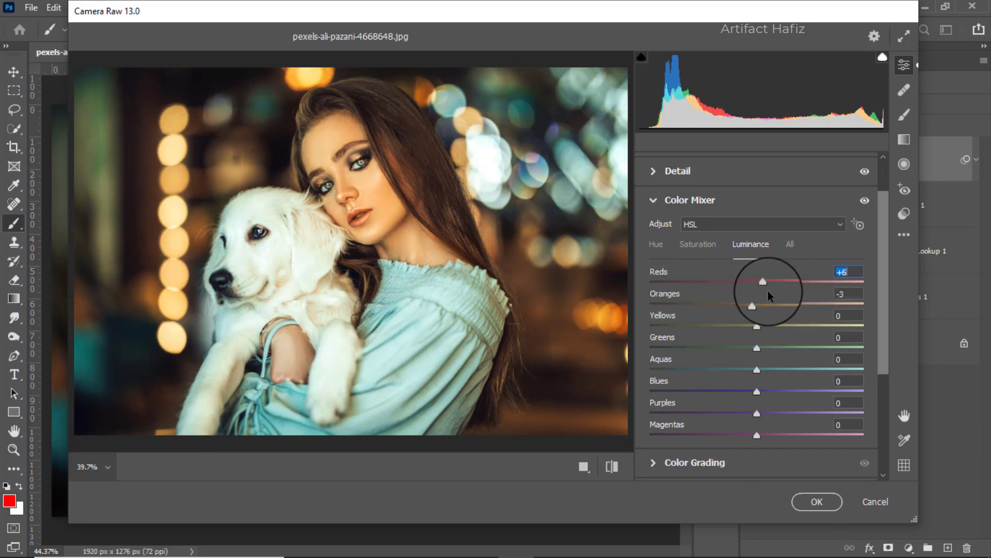
left_click_drag(769, 293, 847, 293)
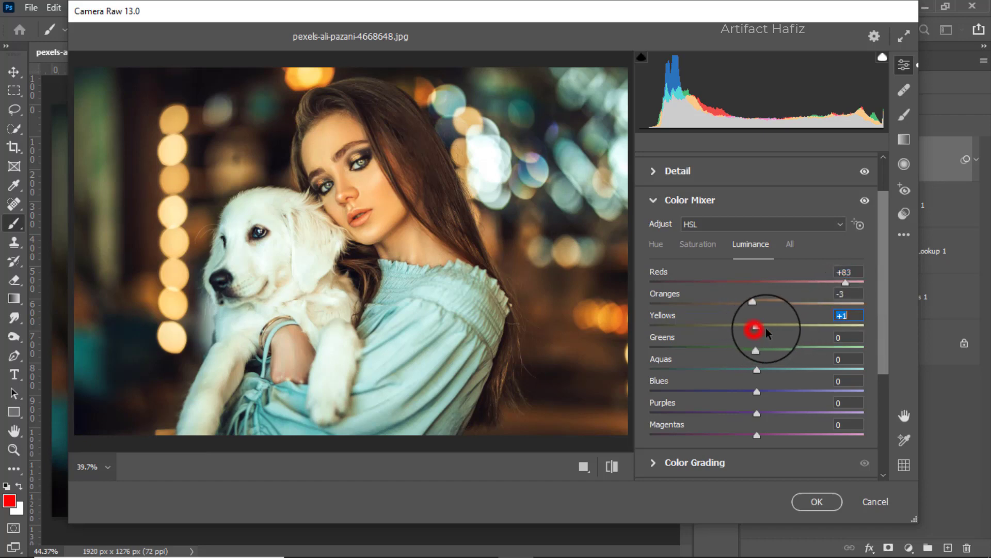
left_click_drag(766, 329, 778, 389)
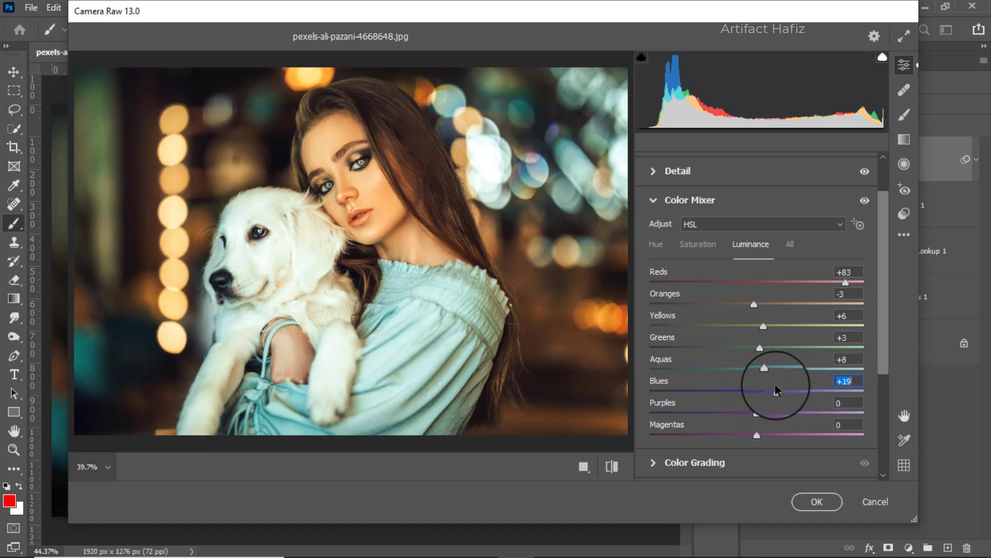
Set the Color Mixer hue to Blues -27, Aquas -21, Oranges -3 and Yellows -6
left_click(651, 242)
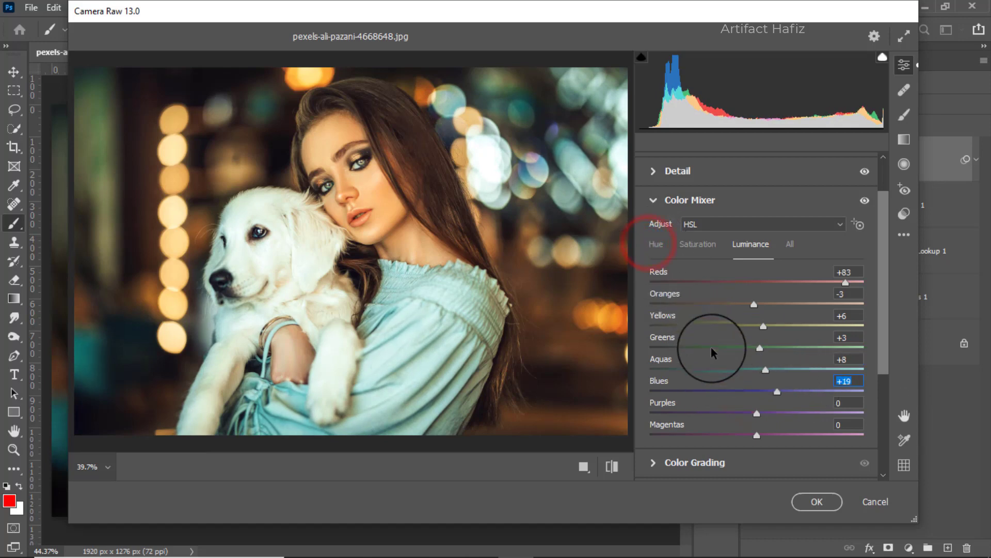
left_click(656, 244)
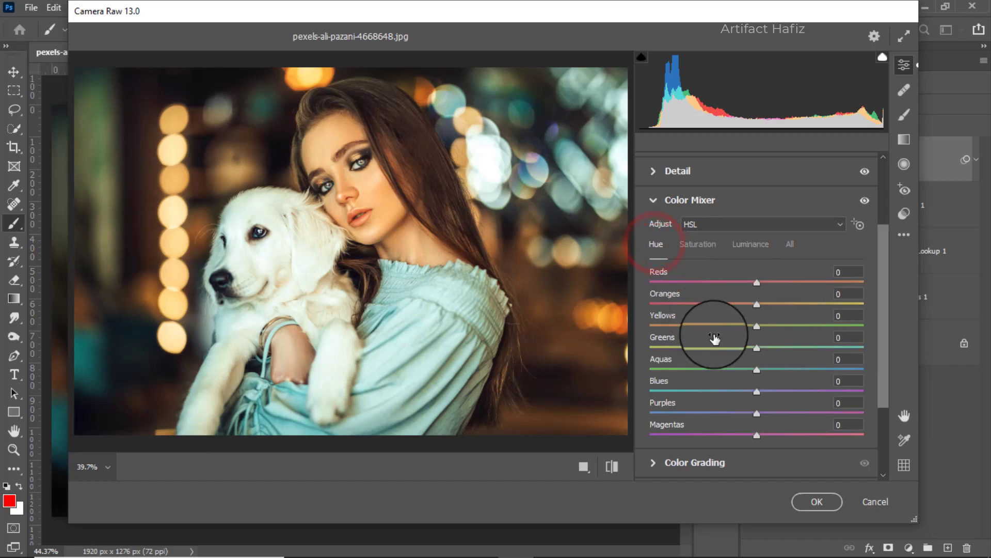
left_click_drag(757, 392, 712, 396)
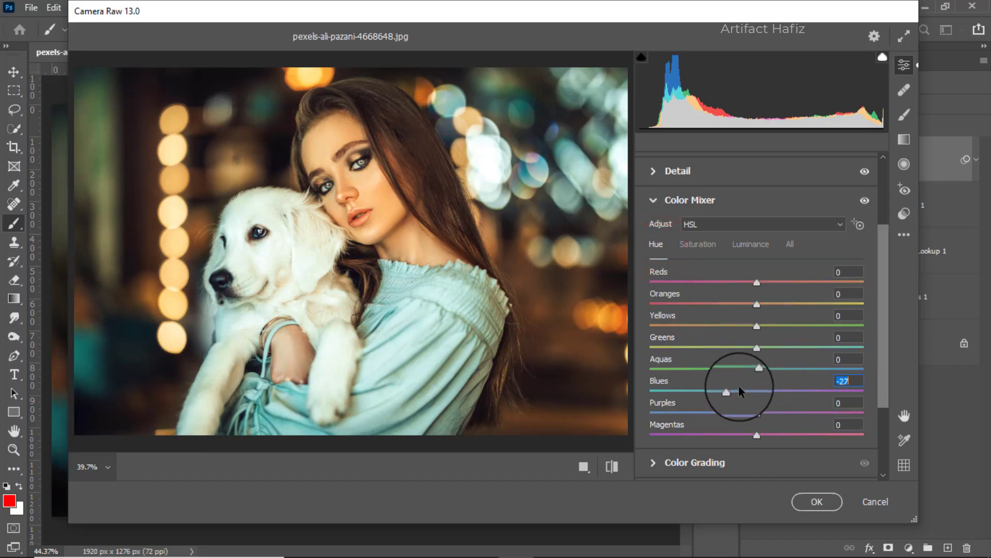
left_click_drag(758, 368, 738, 376)
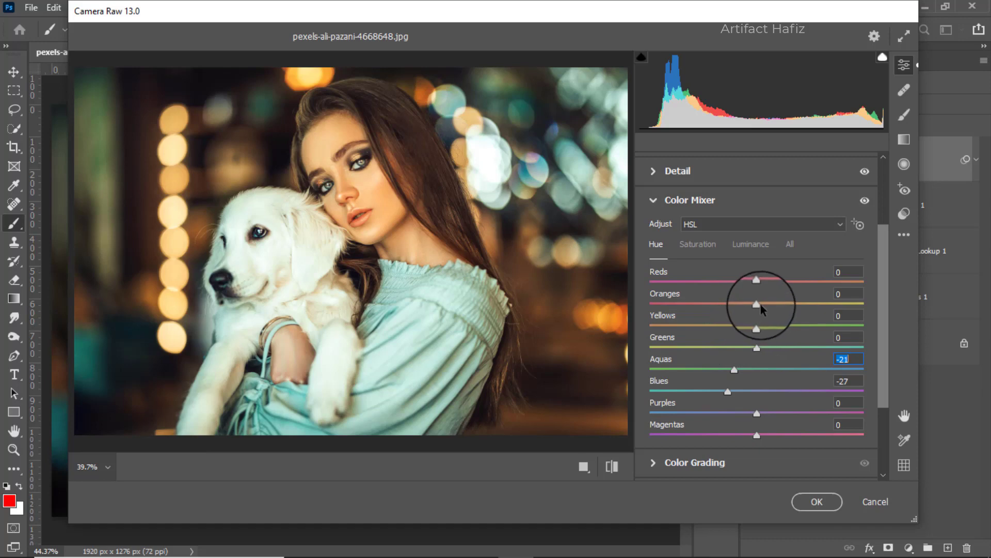
left_click_drag(757, 303, 721, 303)
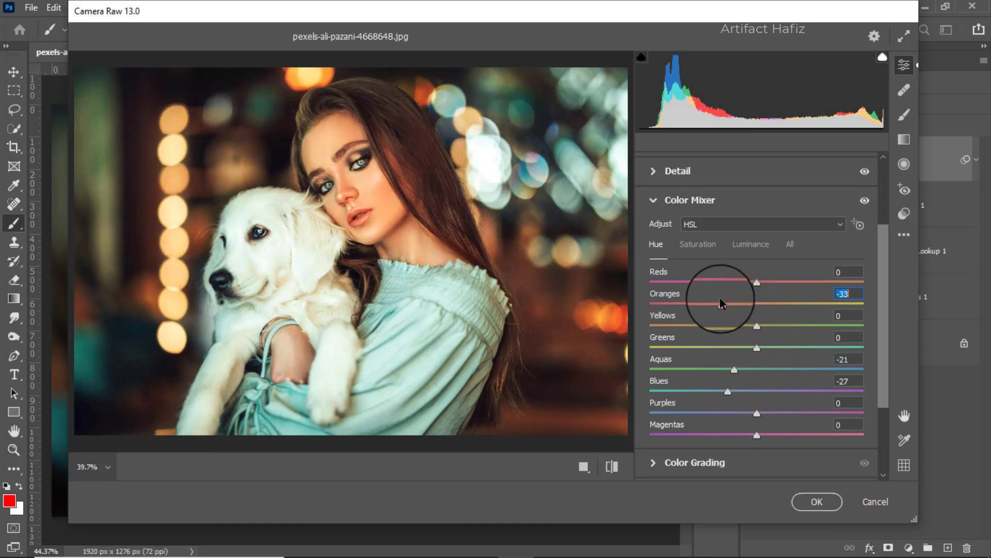
left_click(752, 301)
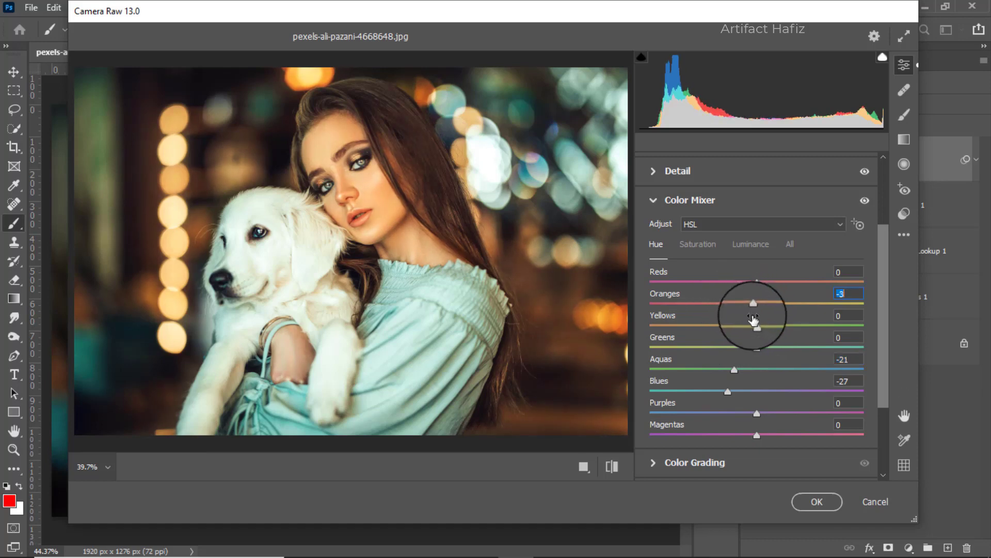
mouse_move(757, 326)
left_mouse_down()
mouse_move(731, 329)
mouse_move(749, 333)
left_mouse_up()
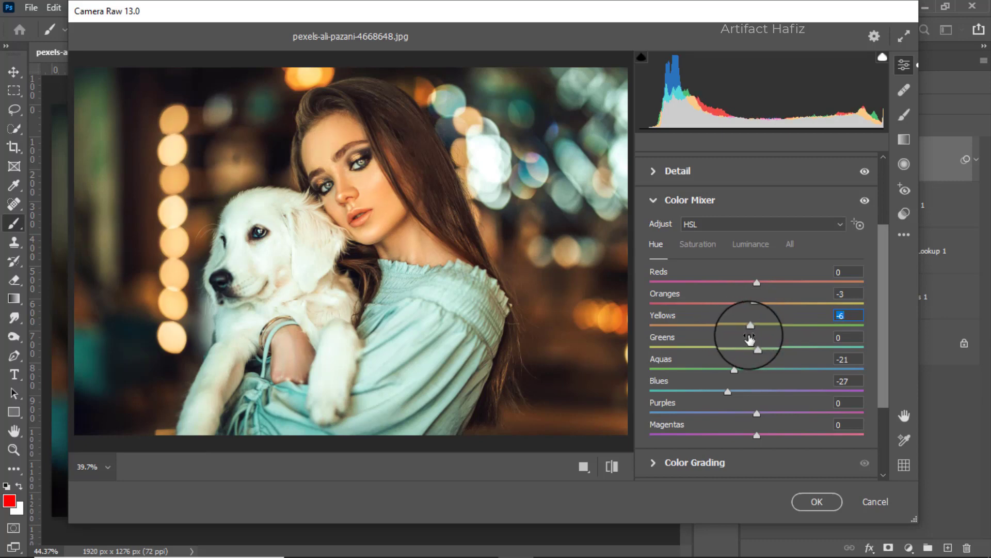
In Color Grading, tint the shadows blue with hue 208 and saturation 13, and the highlights yellow-green with hue 73 and saturation 13
scroll(768, 325, "down", 1)
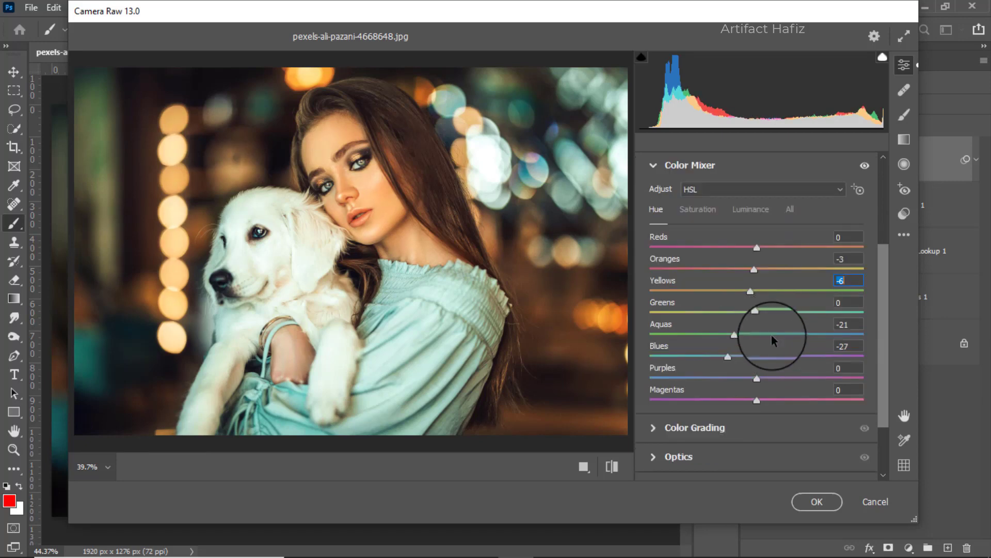
scroll(772, 345, "down", 1)
left_click(705, 393)
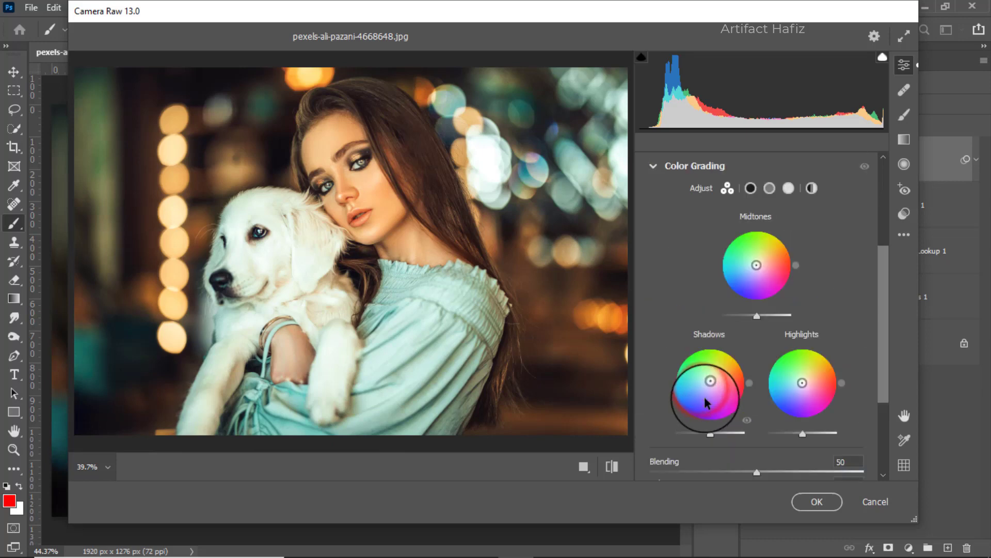
left_click_drag(707, 385, 659, 416)
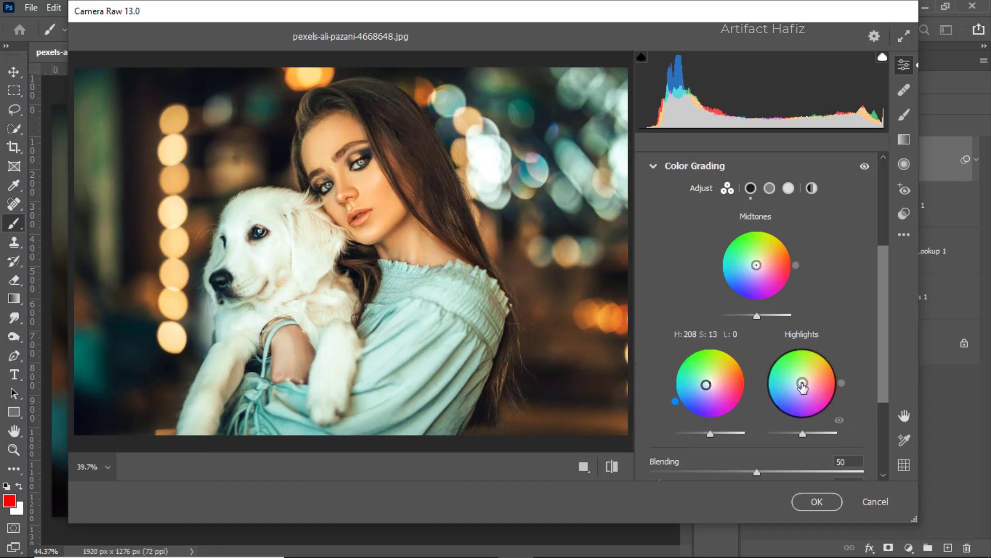
left_click_drag(804, 384, 802, 379)
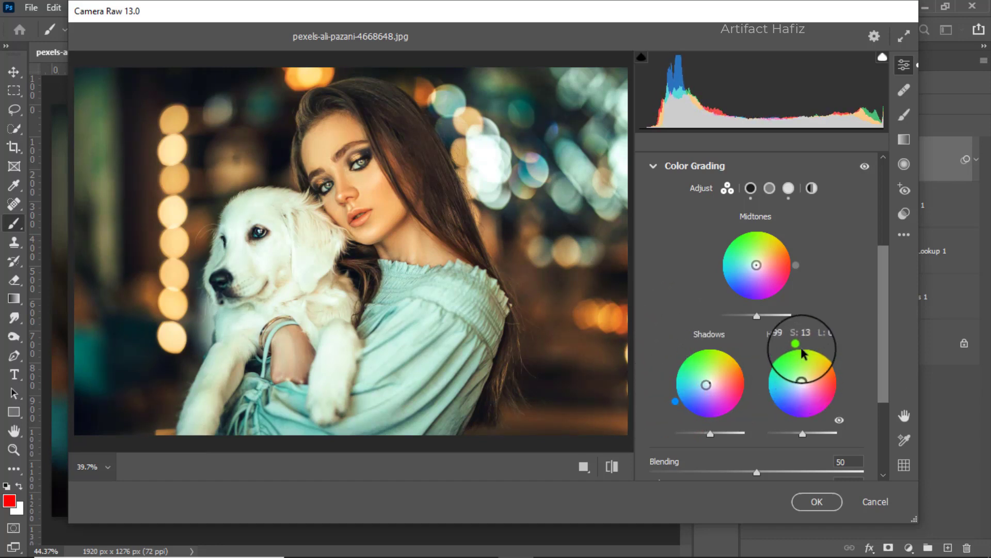
left_click_drag(797, 343, 821, 340)
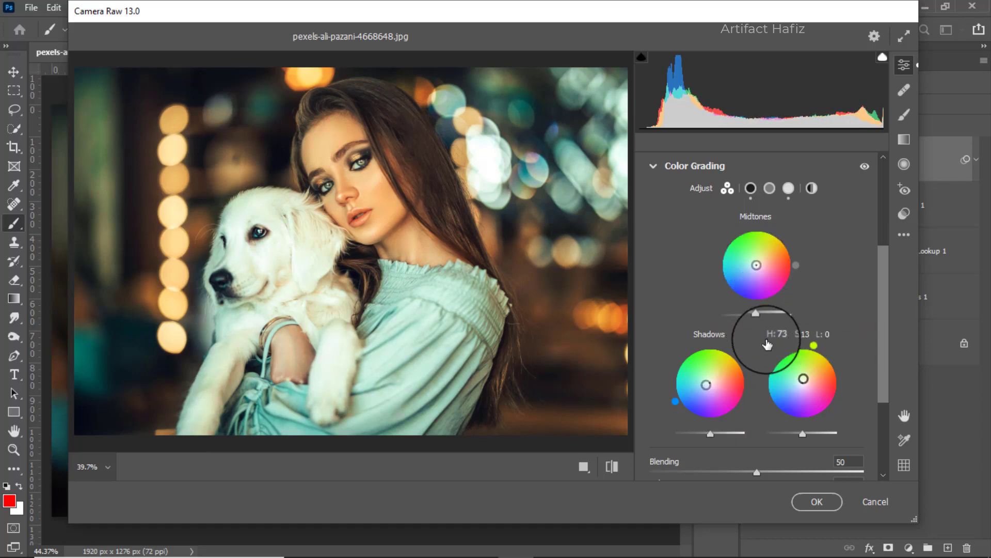
Tint the Color Grading midtones slightly toward yellow
scroll(768, 345, "down", 3)
scroll(772, 371, "up", 2)
scroll(770, 339, "down", 1)
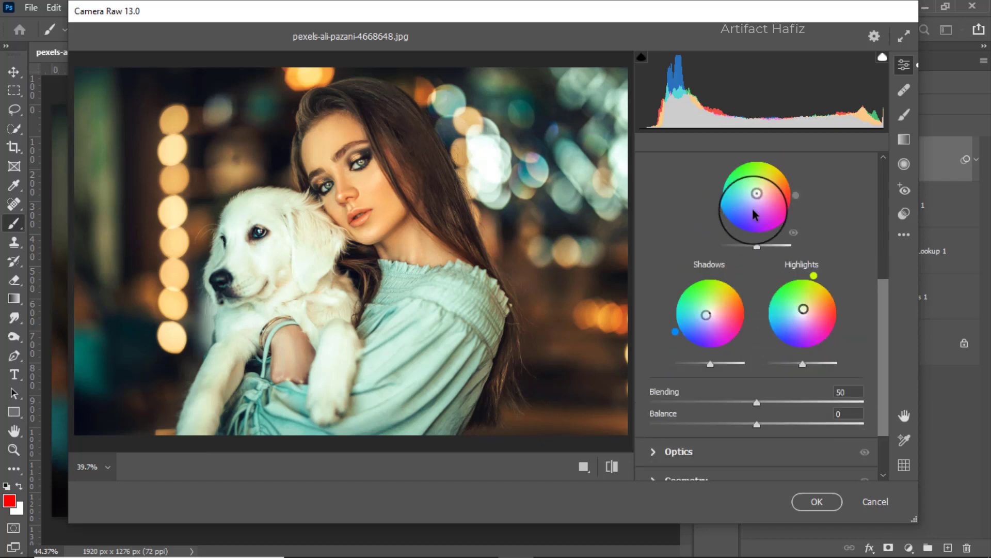
left_click_drag(796, 196, 801, 139)
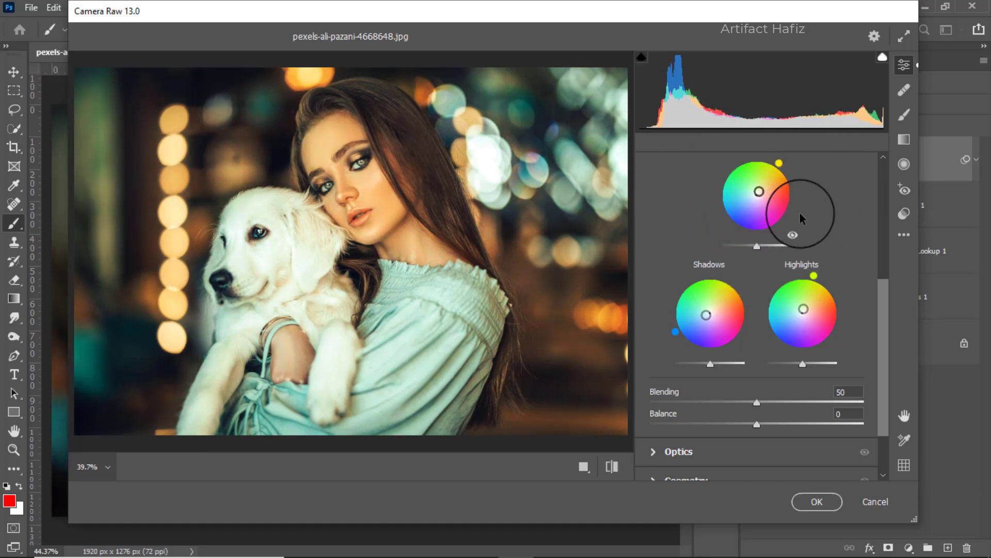
scroll(800, 217, "down", 2)
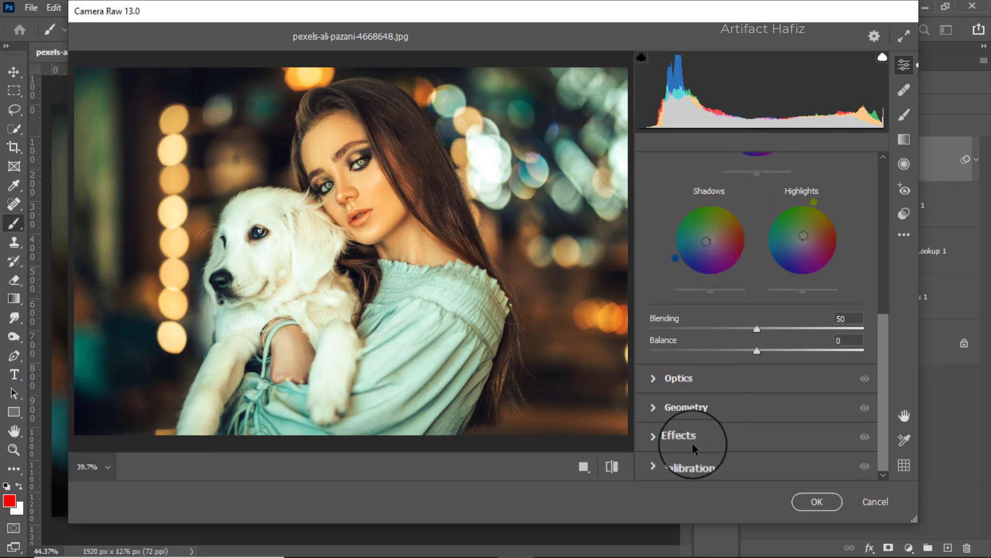
In Calibration, set the primary saturations to Red -29, Green +37 and Blue -11
left_click(688, 468)
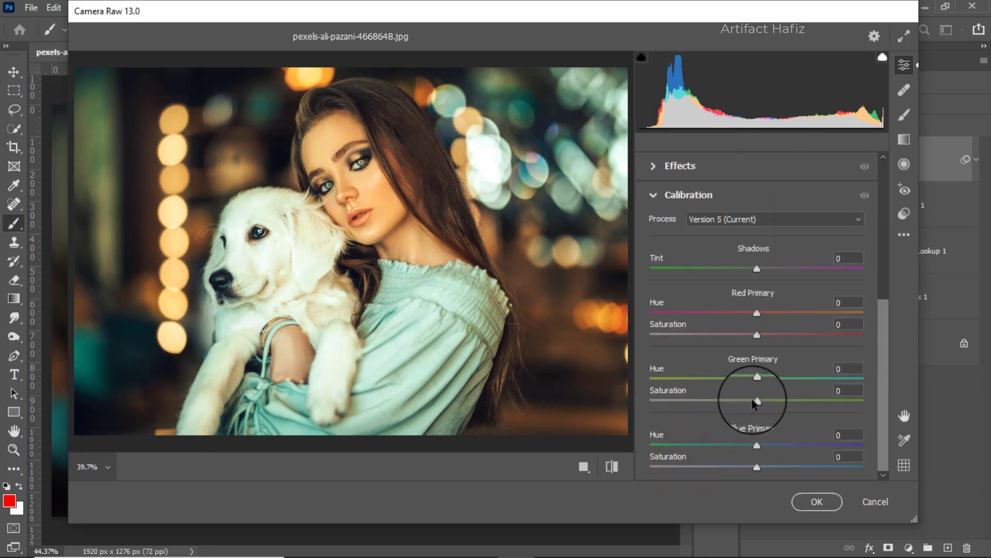
mouse_move(756, 401)
left_mouse_down()
mouse_move(858, 398)
mouse_move(759, 403)
mouse_move(795, 404)
left_mouse_up()
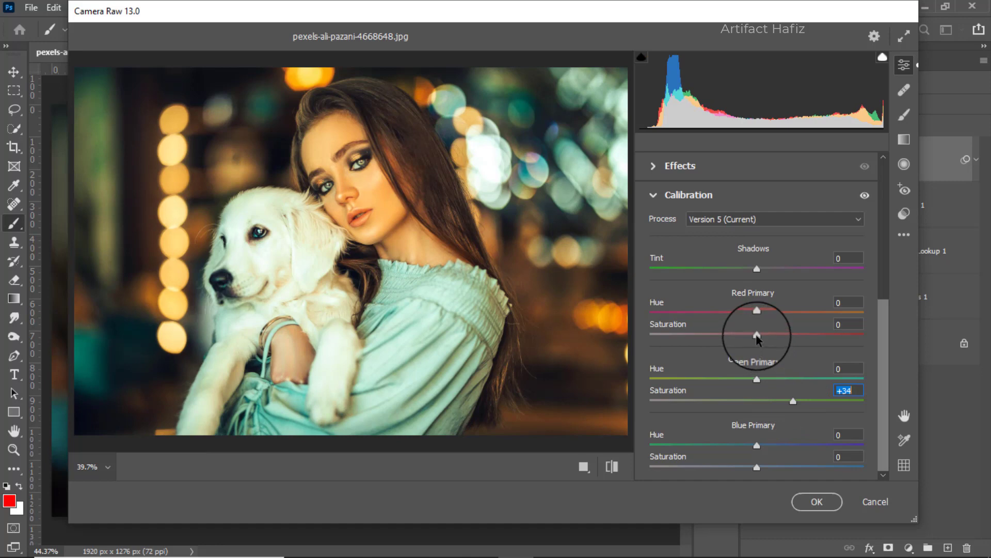
left_click_drag(757, 334, 729, 338)
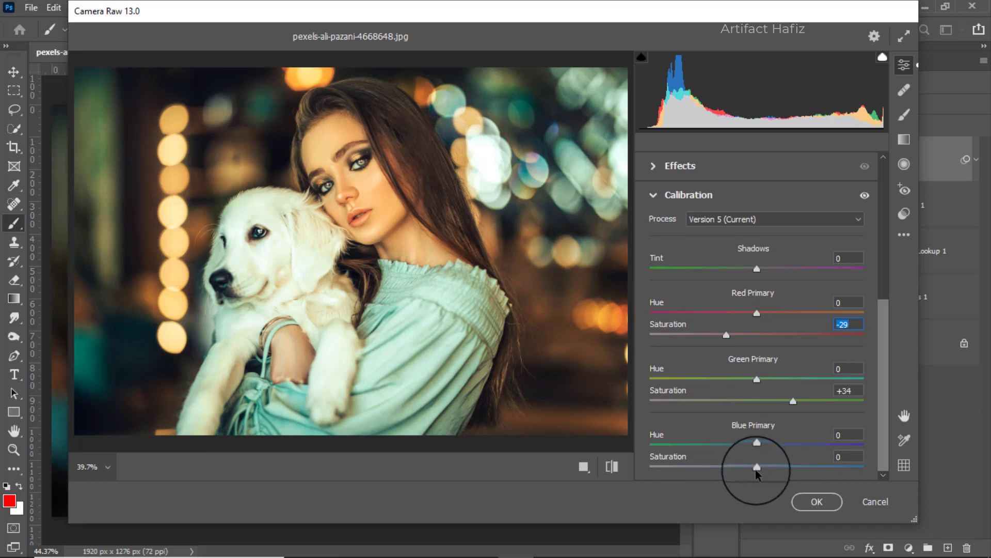
left_click_drag(757, 467, 745, 472)
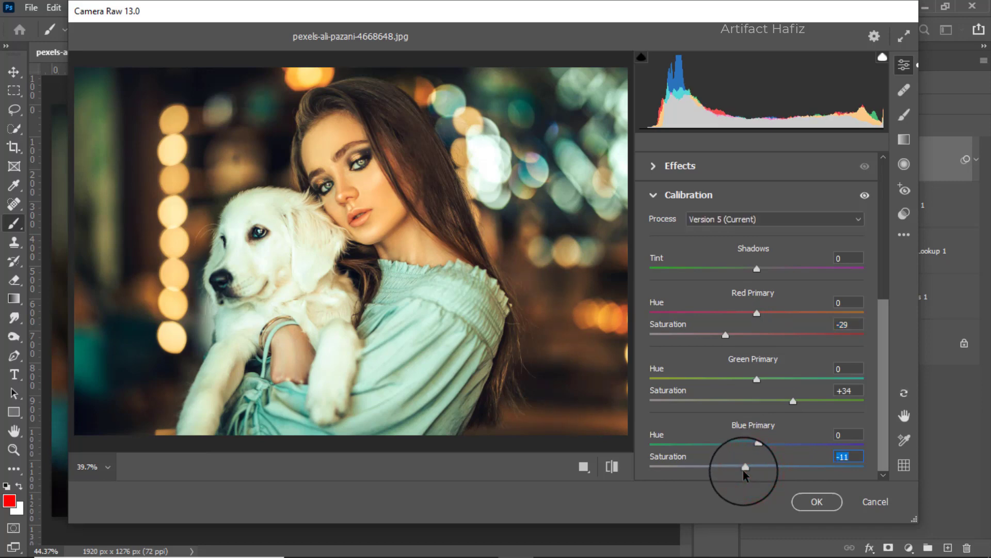
left_click_drag(793, 401, 795, 401)
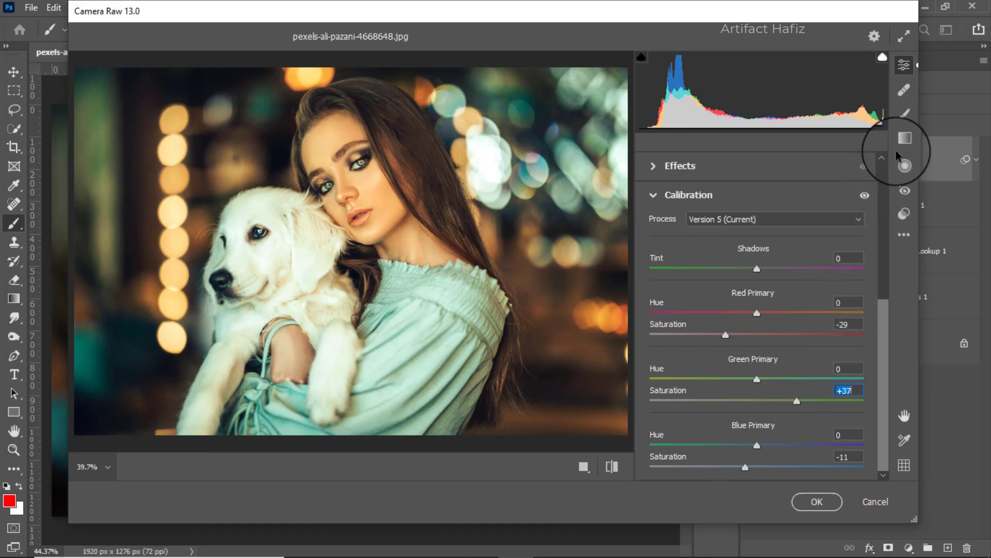
Add a graduated filter from the photo's lower-right corner diagonally up to the woman's hair, with exposure -2.65
left_click(904, 139)
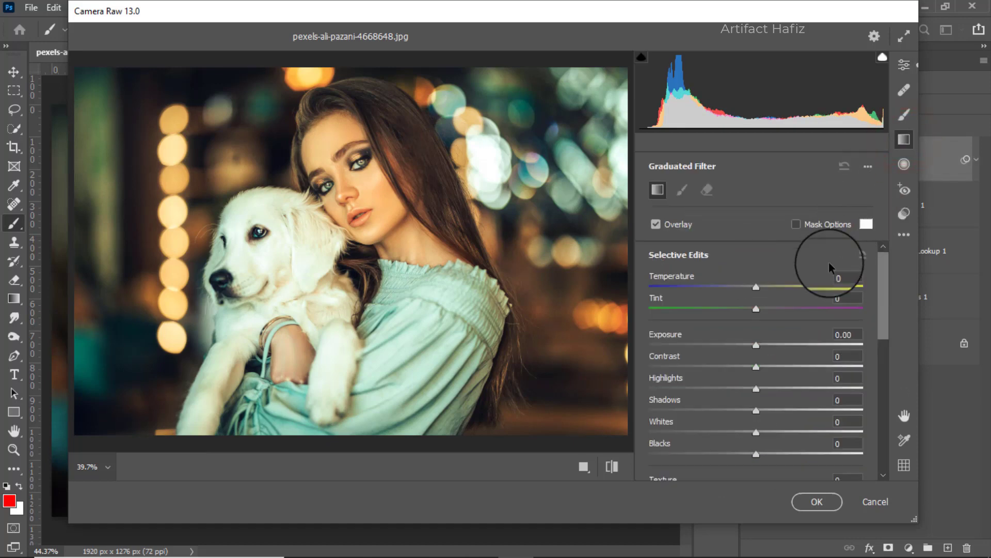
left_click_drag(755, 346, 739, 344)
left_click_drag(607, 434, 431, 163)
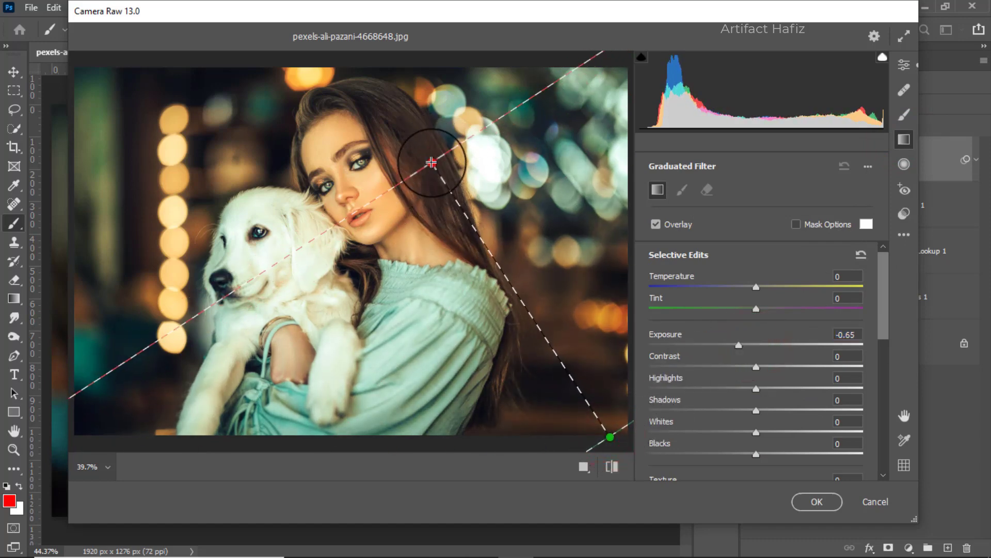
left_click_drag(711, 343, 685, 345)
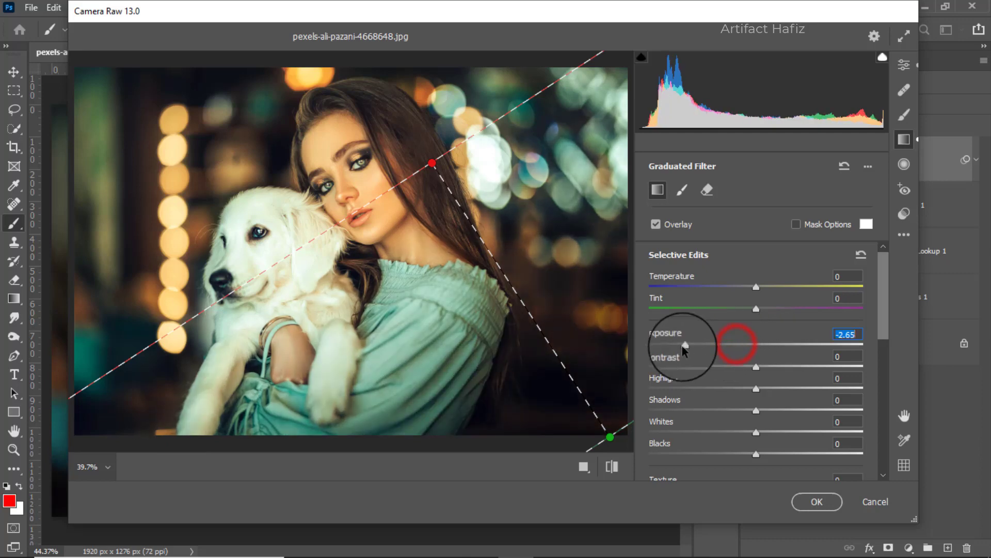
Move the gradient's start inward and its end up to the bokeh lights, then set its exposure to -1.20 and blacks to +10
left_click_drag(610, 438, 596, 400)
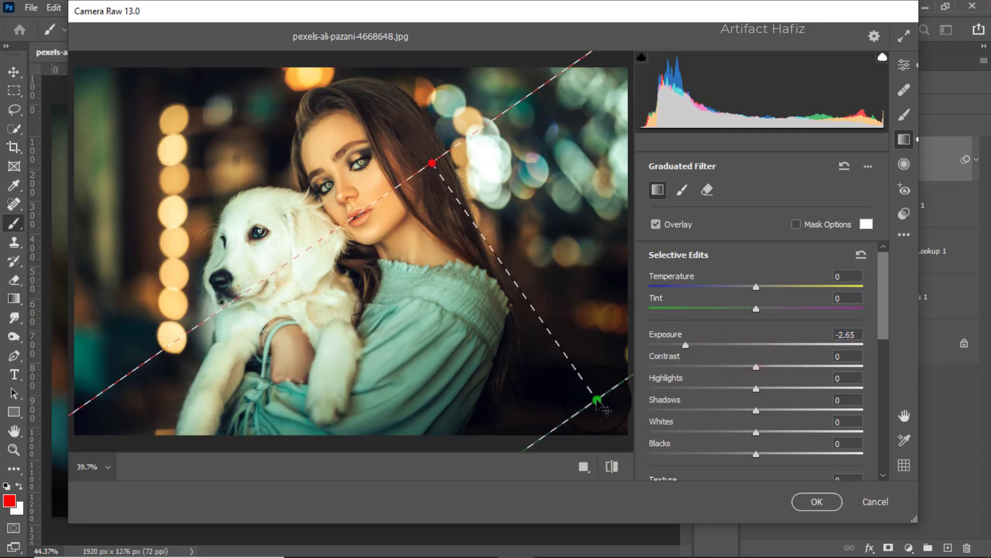
left_click_drag(432, 164, 477, 122)
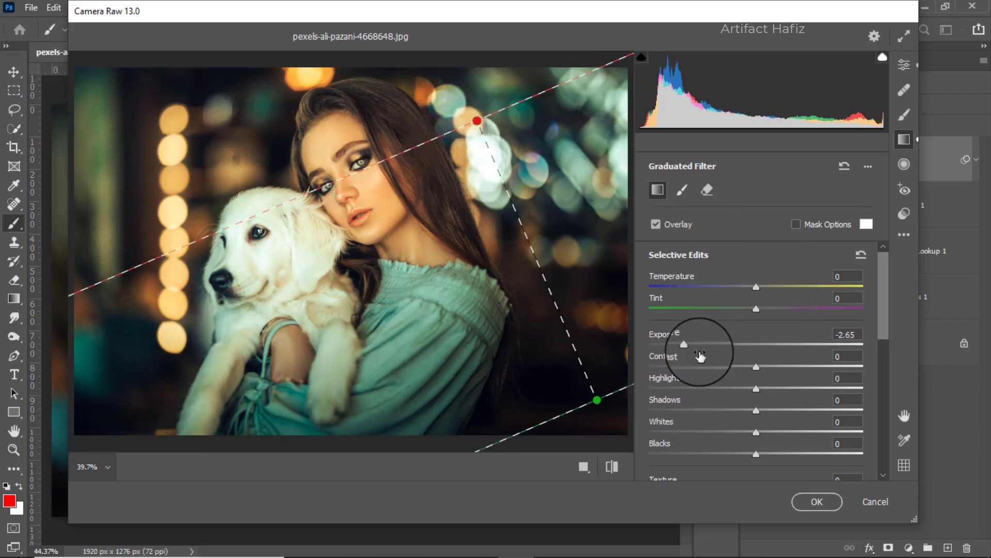
left_click_drag(685, 344, 721, 371)
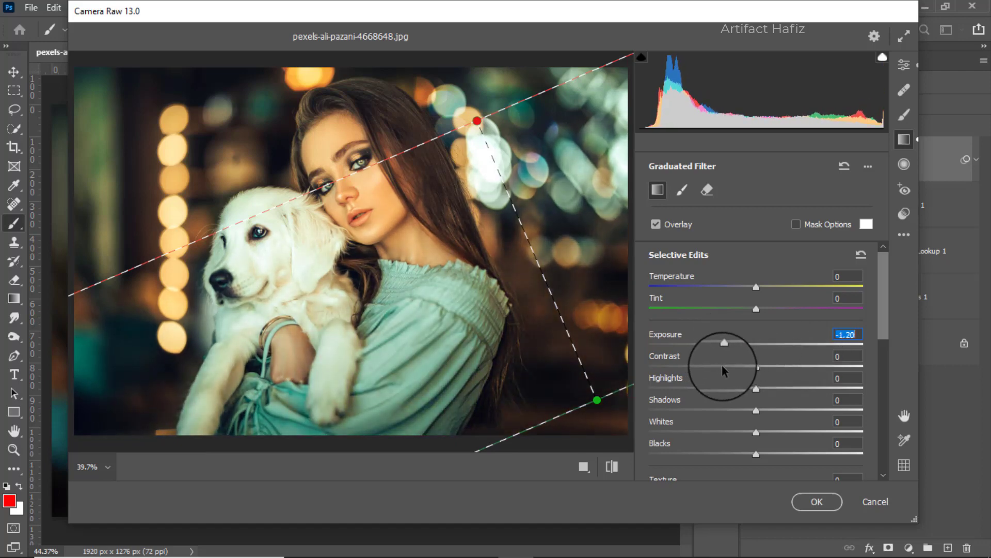
left_click_drag(753, 454, 767, 455)
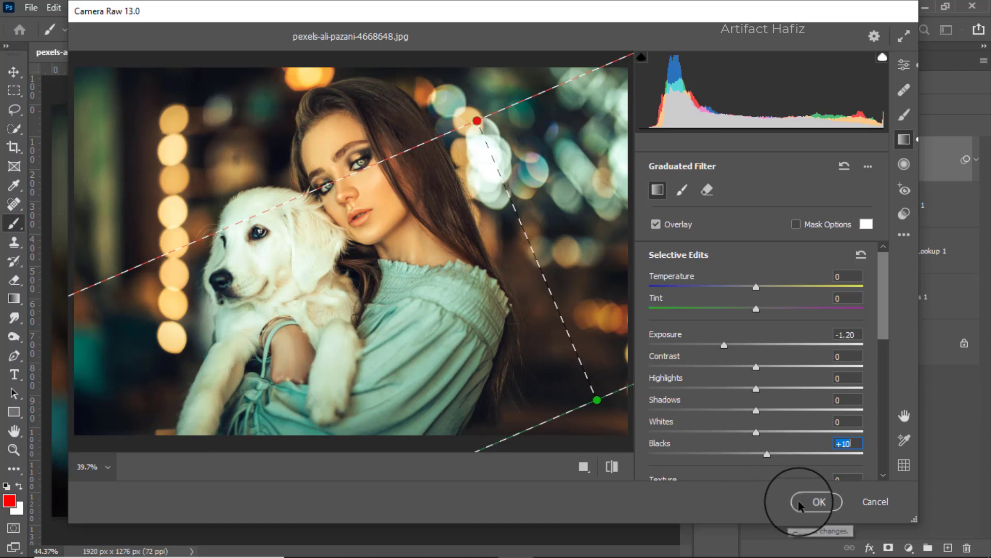
Return to the general edit settings, show before and after side by side, and set the Blue Primary saturation to -14
left_click(903, 65)
left_click(583, 468)
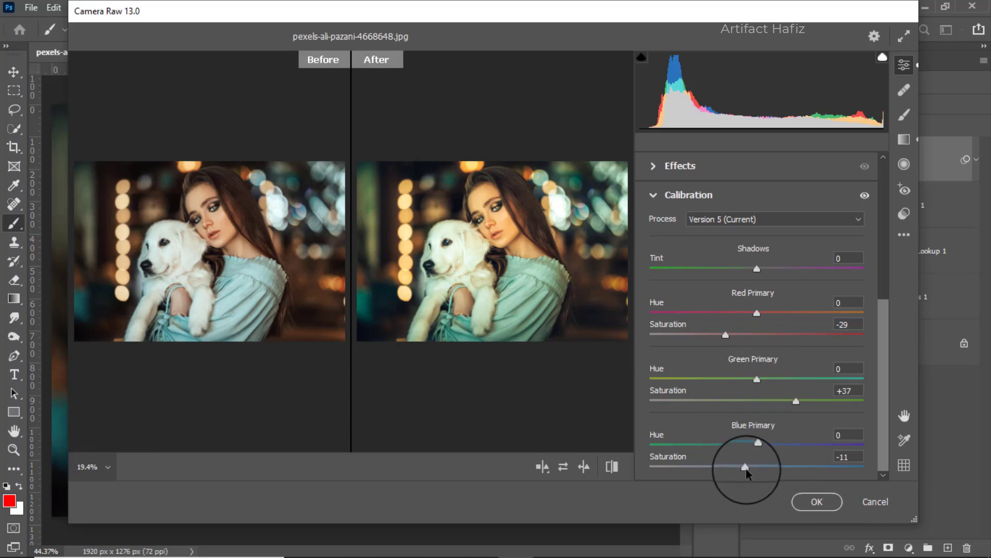
left_click_drag(746, 469, 725, 471)
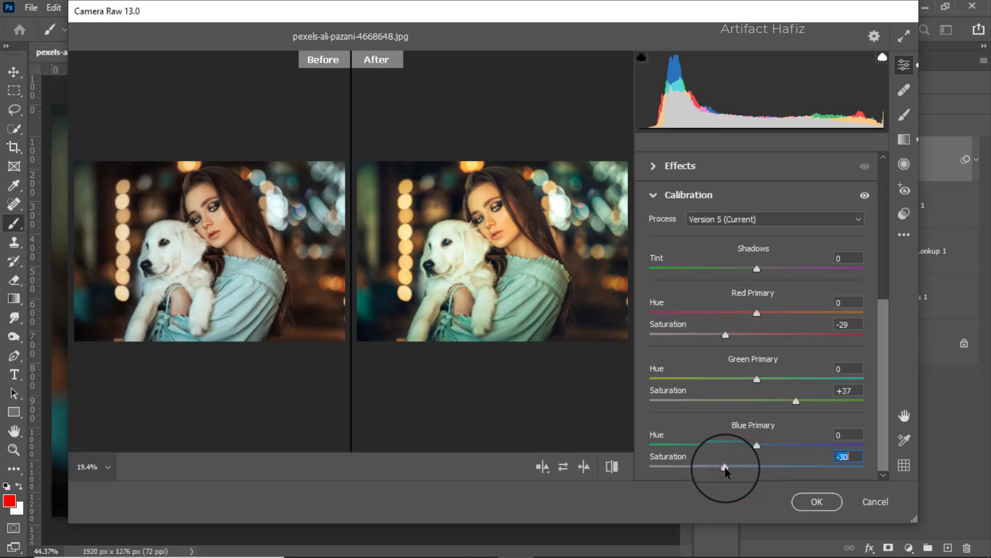
left_click_drag(726, 470, 701, 471)
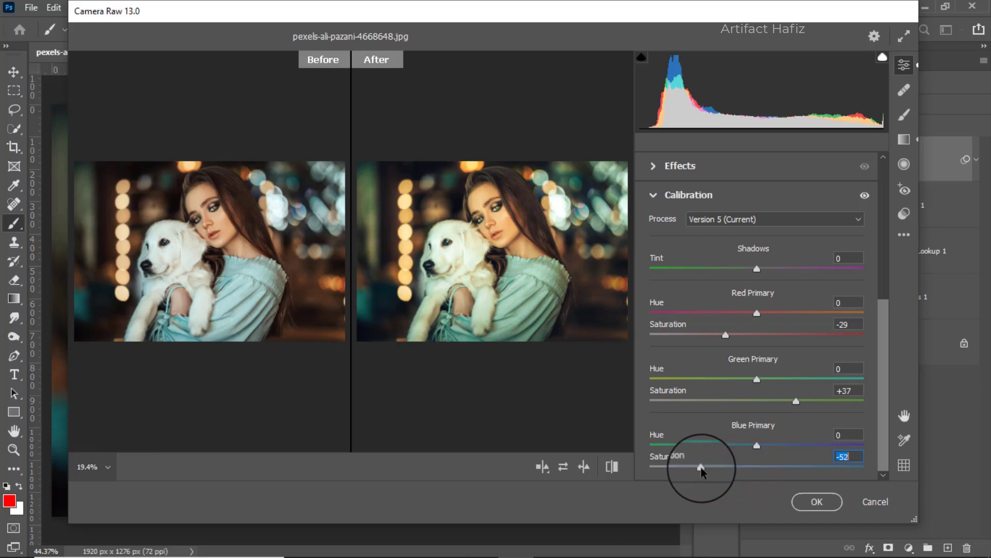
left_click_drag(702, 471, 742, 470)
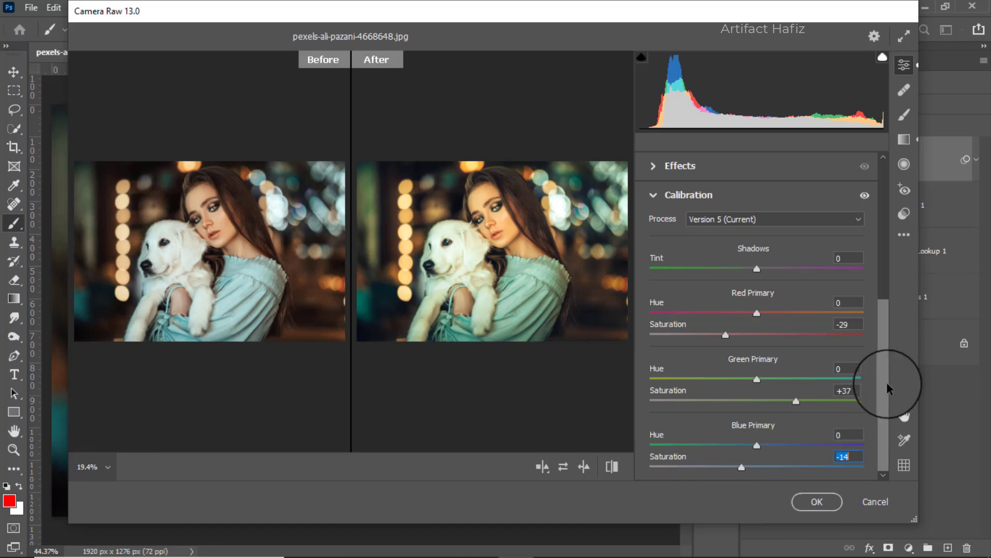
Set the Color Mixer hue of Oranges to -17 and apply the Camera Raw adjustments
left_click_drag(884, 373, 884, 231)
left_click(672, 310)
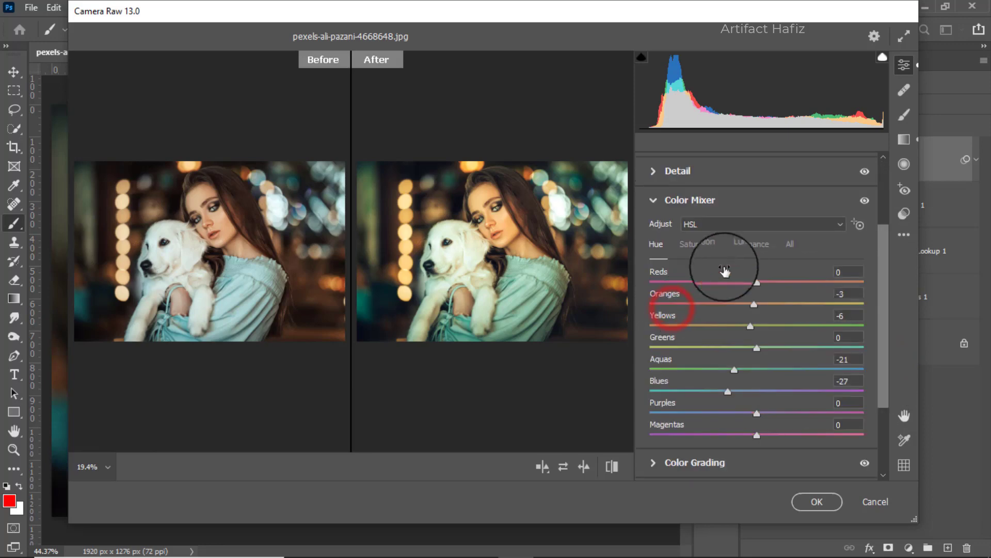
left_click(697, 248)
left_click(658, 244)
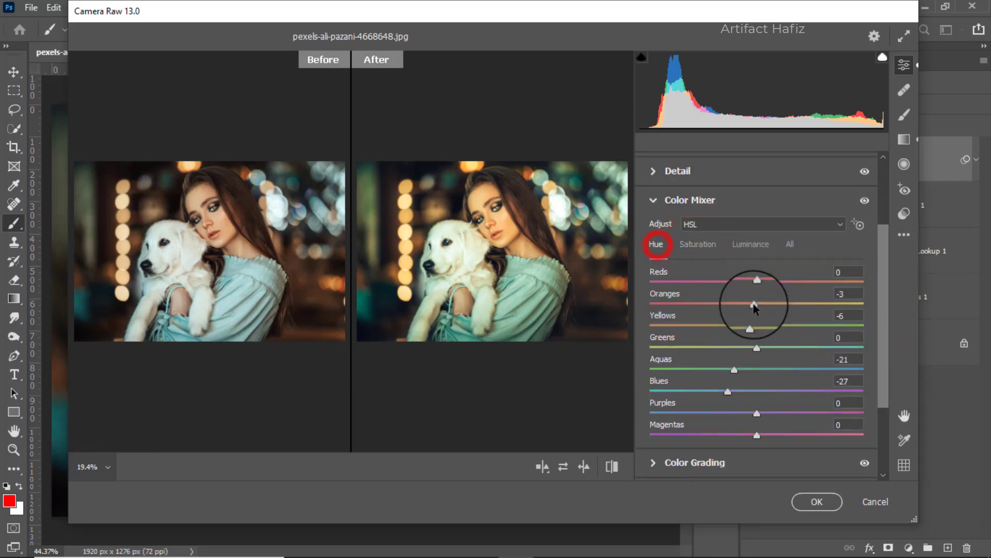
mouse_move(754, 304)
left_mouse_down()
mouse_move(730, 301)
mouse_move(738, 306)
left_mouse_up()
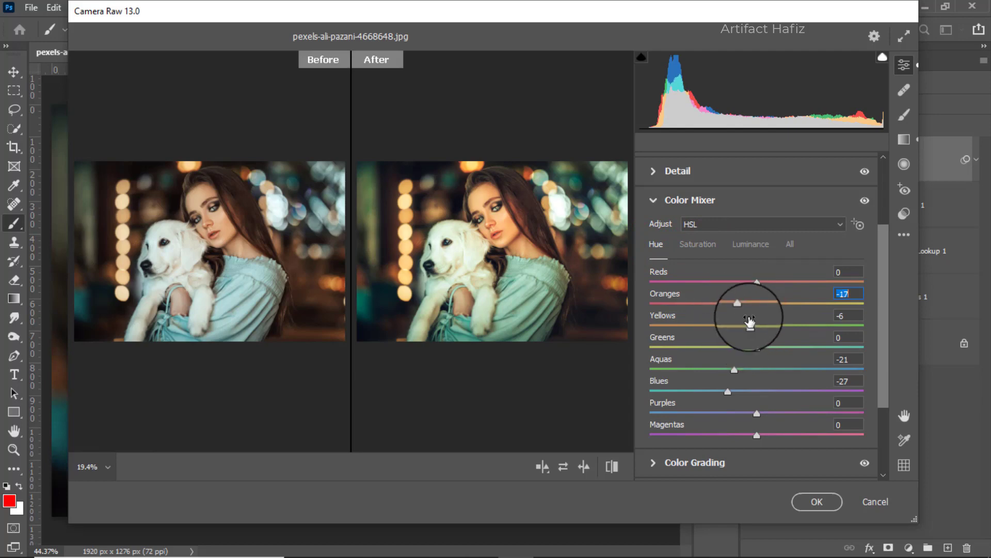
left_click(808, 502)
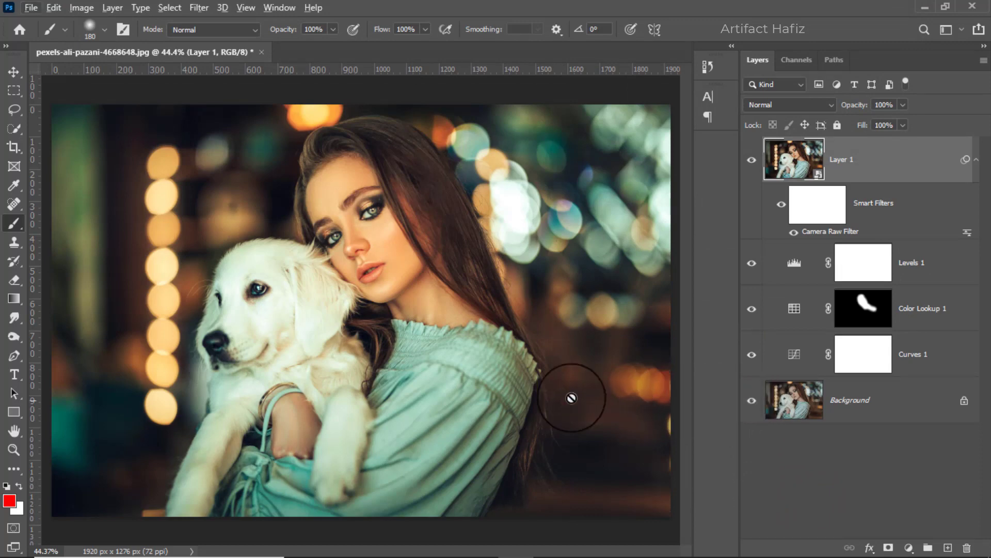
Open Color Efex Pro 4 on the smart object and choose the Cross Processing filter with method L02
left_click(198, 7)
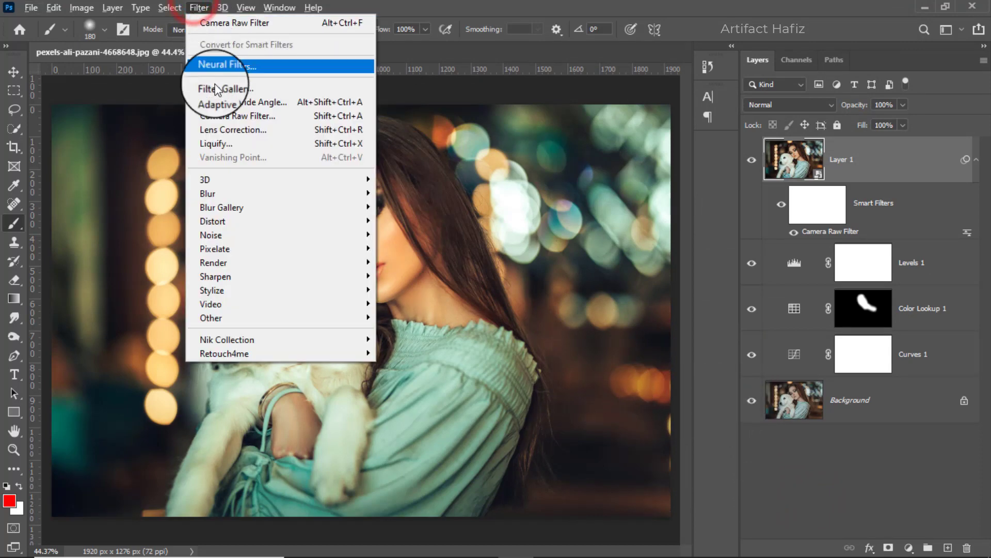
mouse_move(299, 342)
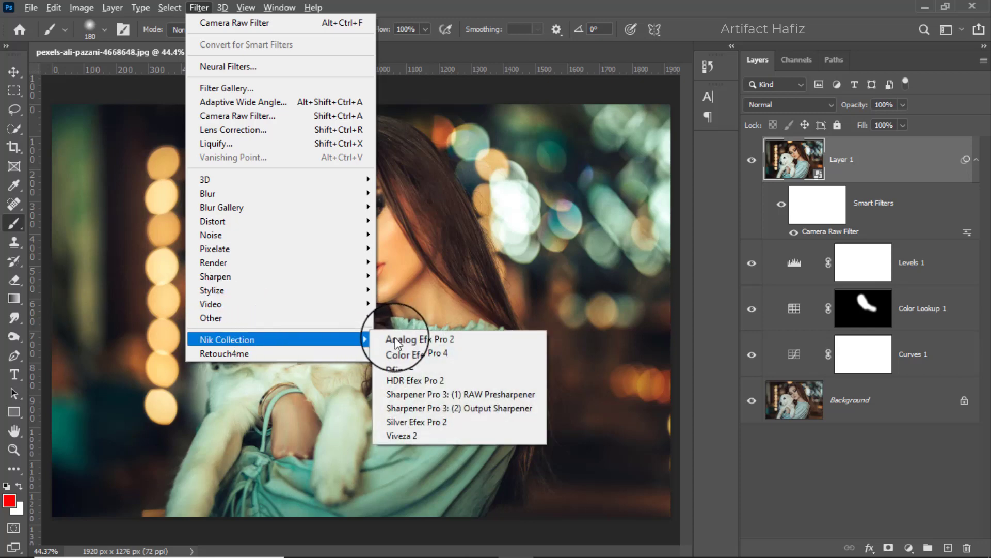
left_click(412, 353)
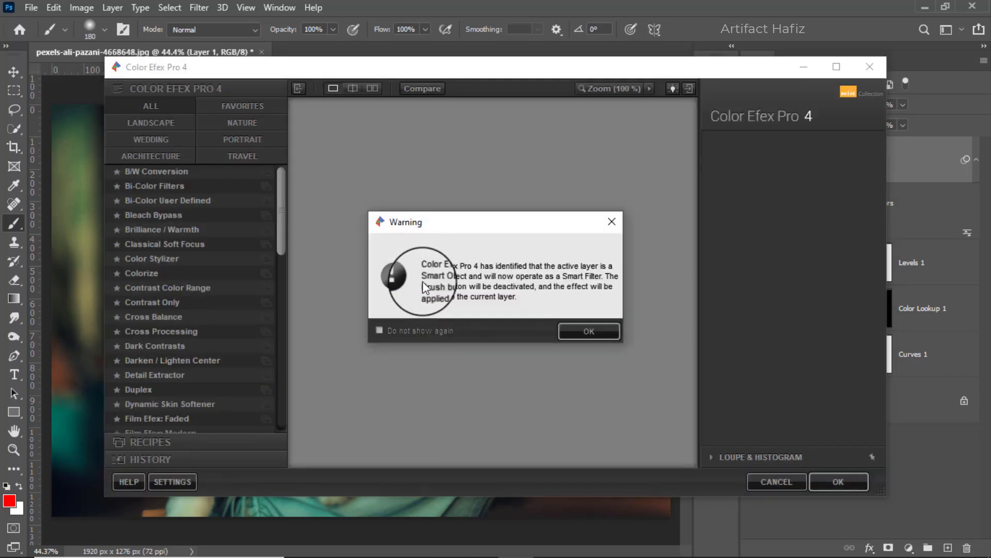
left_click(578, 333)
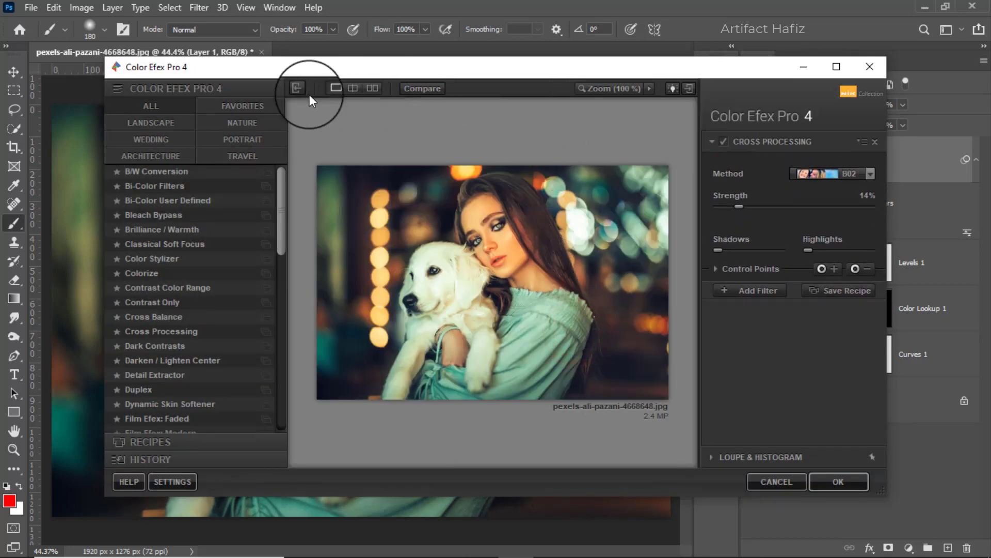
left_click(145, 333)
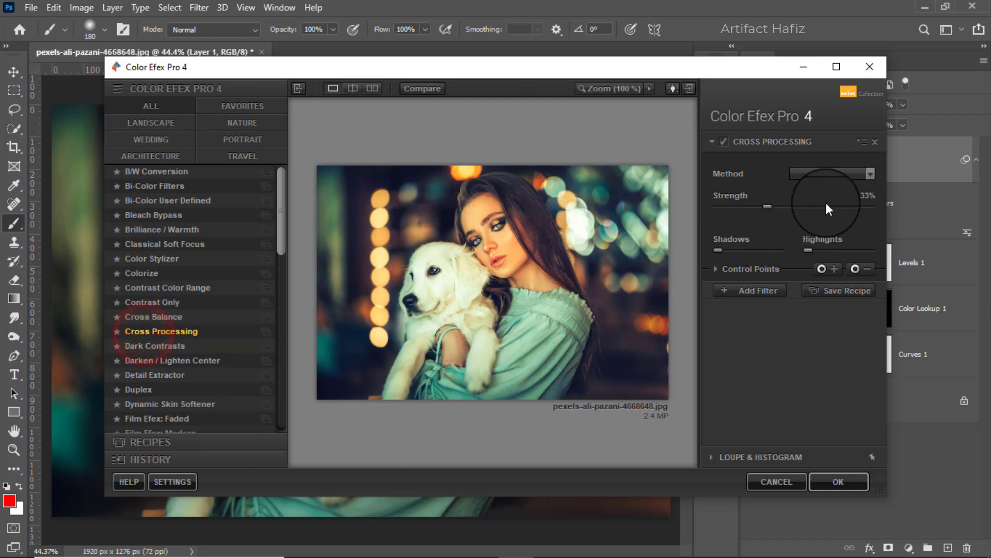
left_click(829, 177)
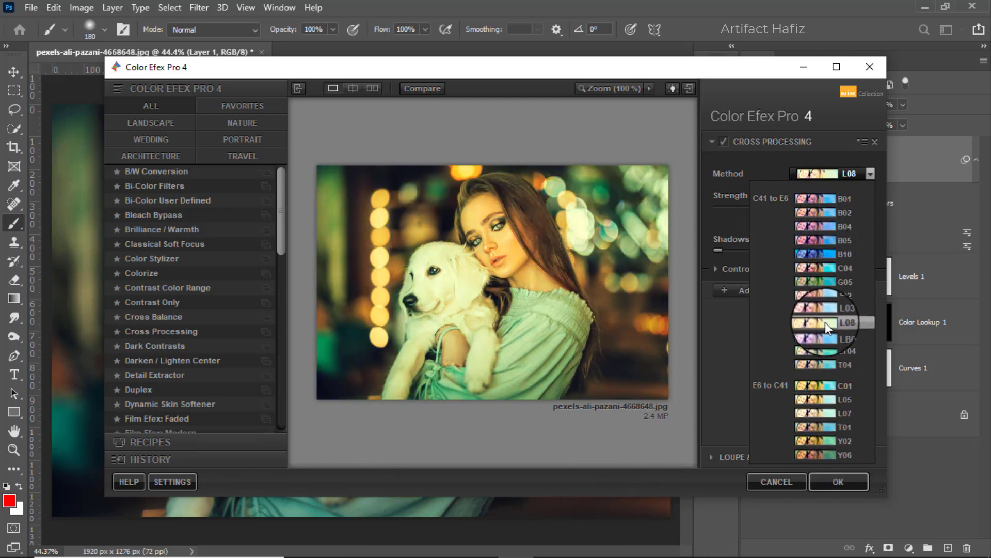
left_click(826, 295)
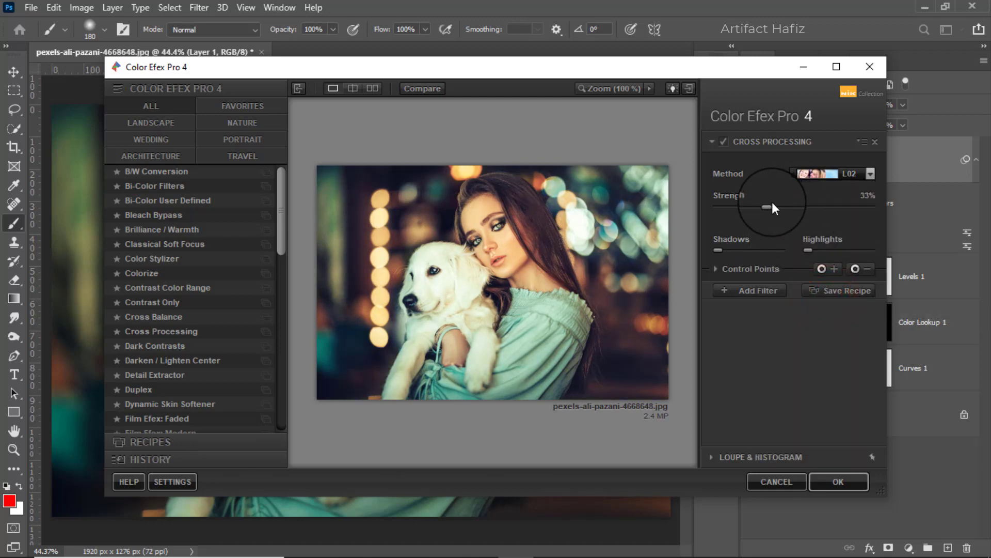
Set the Cross Processing strength to 0%, switch the filter off and apply Color Efex Pro 4 to the layer
left_click_drag(769, 205, 711, 204)
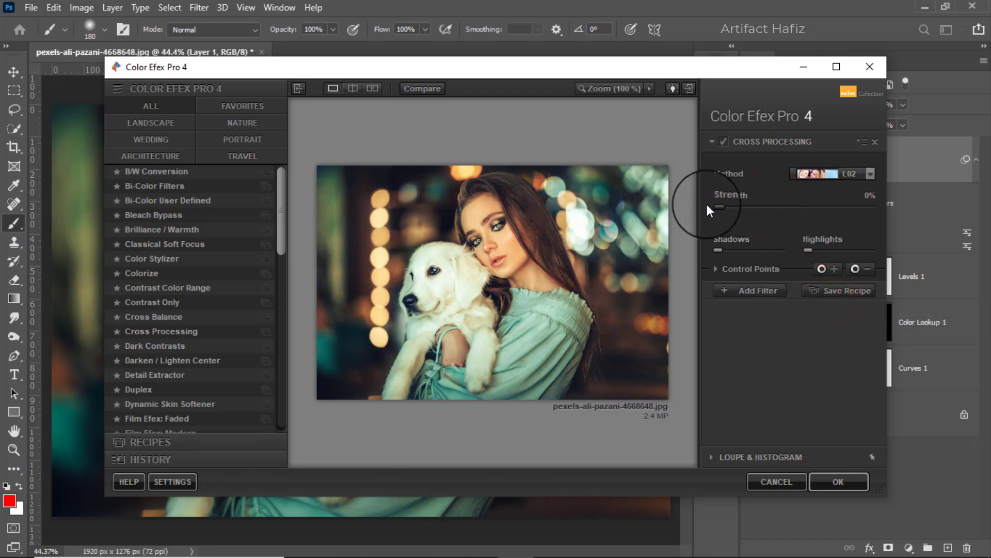
left_click(721, 141)
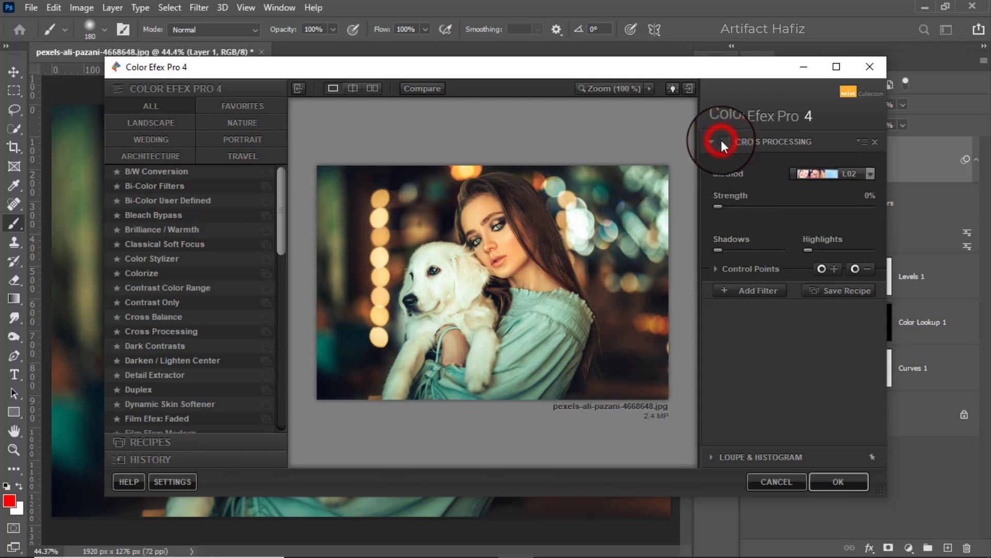
left_click(830, 477)
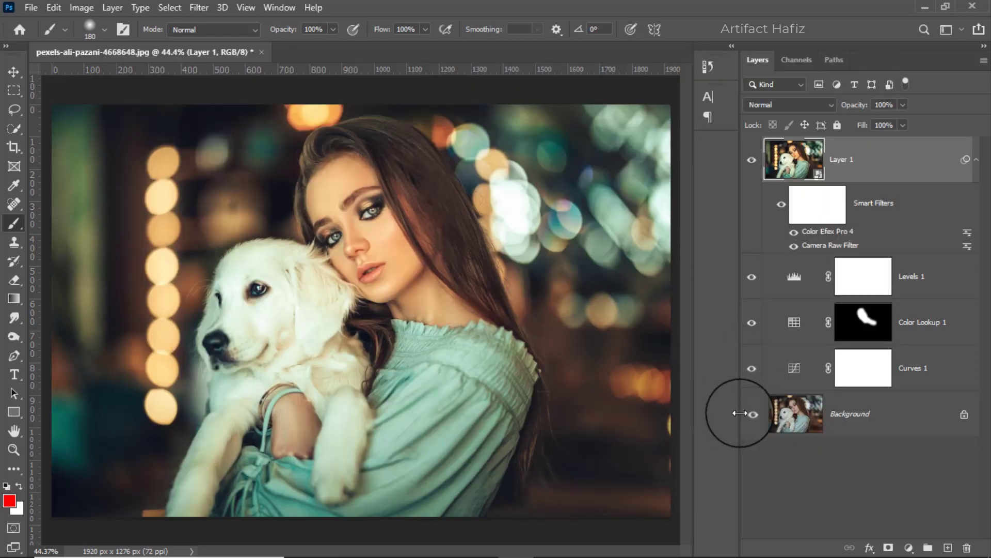
Compare the original Background with the full grade by toggling the visibility of all other layers
left_click(752, 414, "alt")
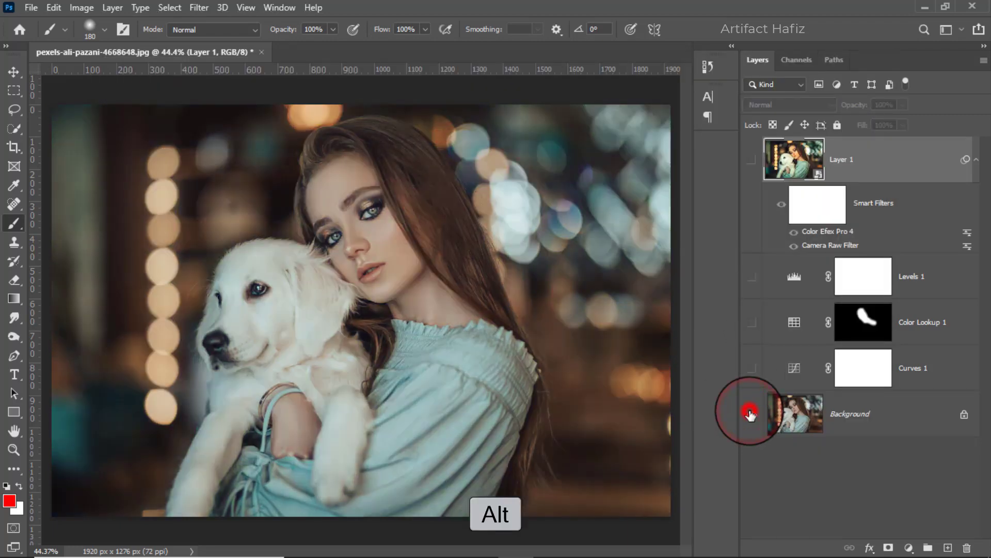
left_click(750, 414, "alt")
left_click(750, 414, "alt")
left_click(751, 414, "alt")
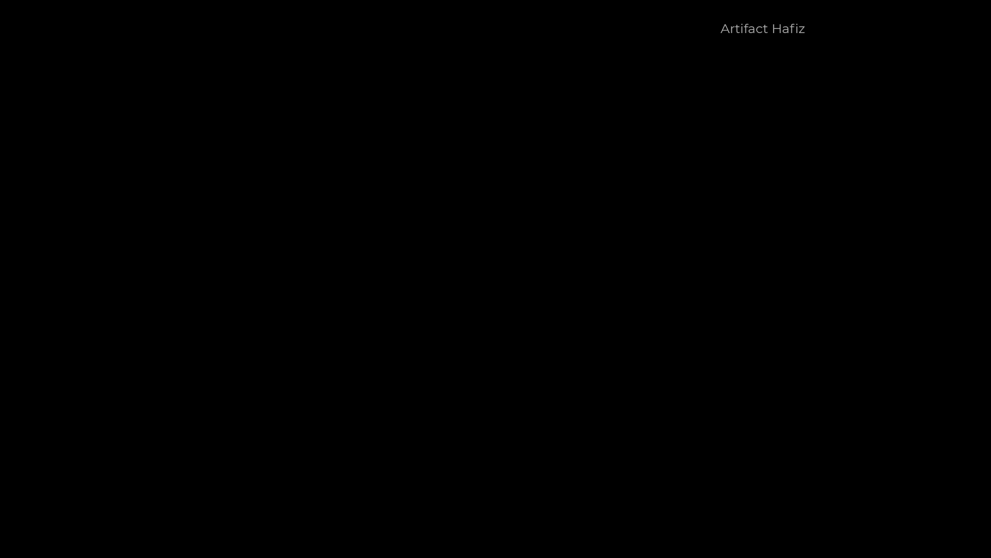